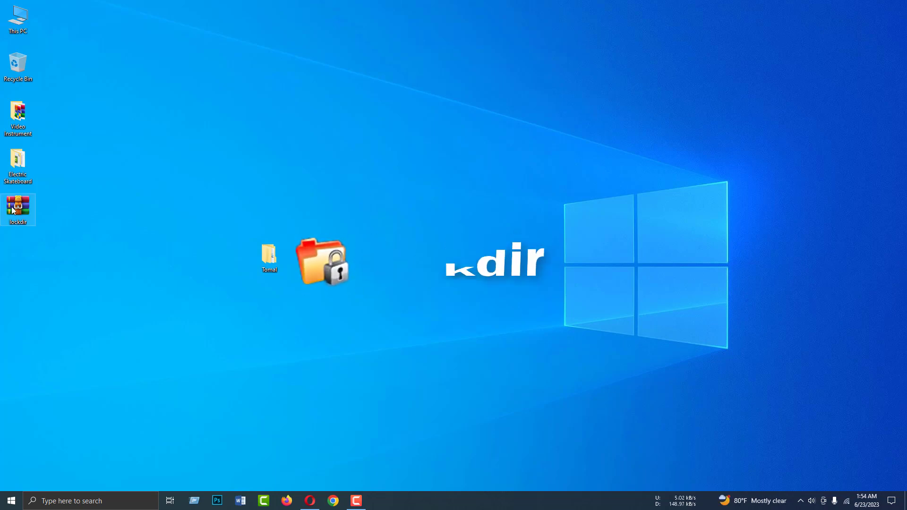
Move the lockdir archive on the desktop next to the Tomal folder
left_click_drag(13, 210, 165, 274)
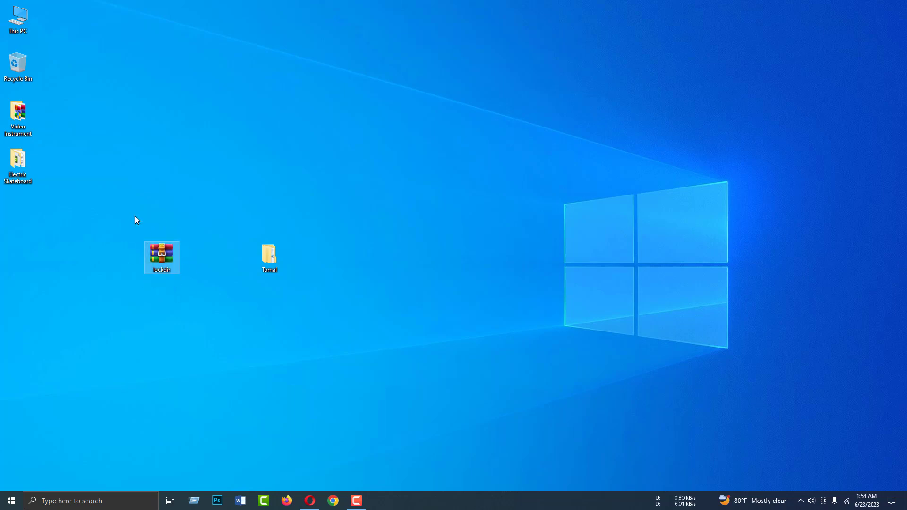
left_click_drag(134, 217, 188, 317)
left_click(204, 264)
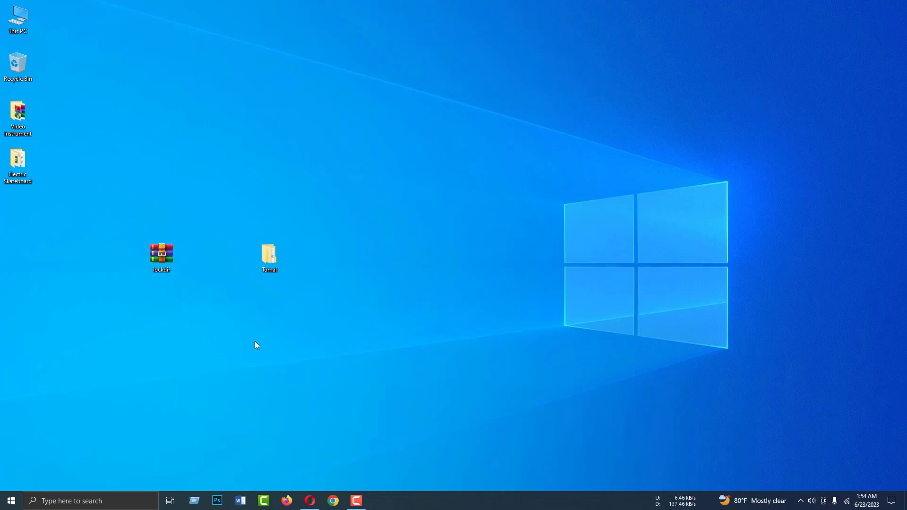
In Opera's lockdir search results, open the KakaSoft 'Lock Folder' page
left_click(313, 500)
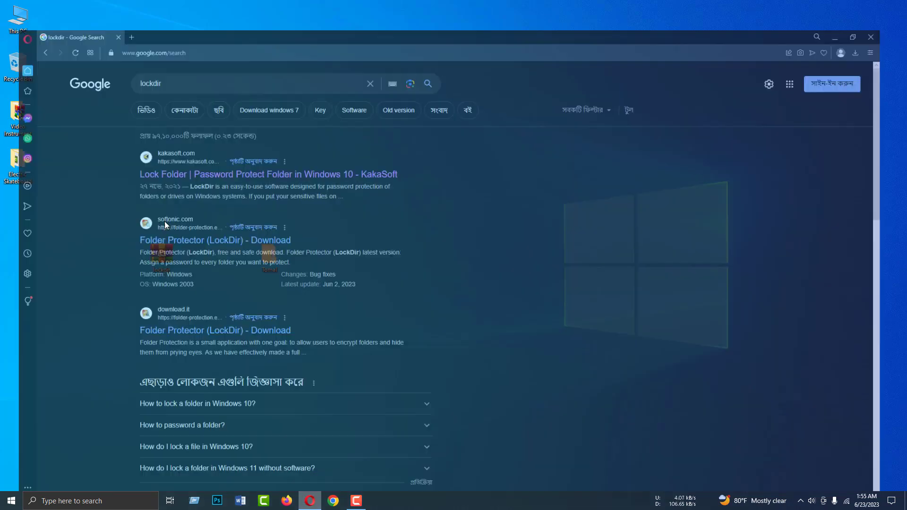
left_click_drag(219, 101, 343, 124)
key("Escape")
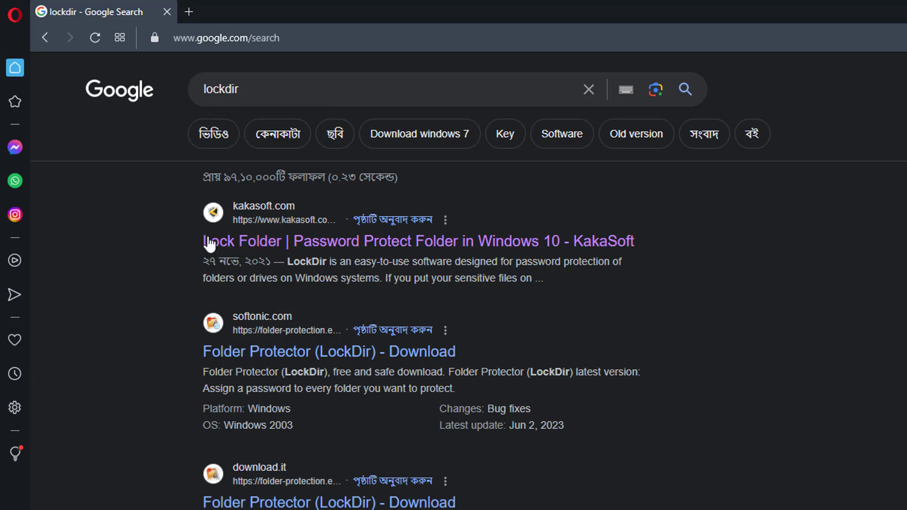
left_click(243, 244)
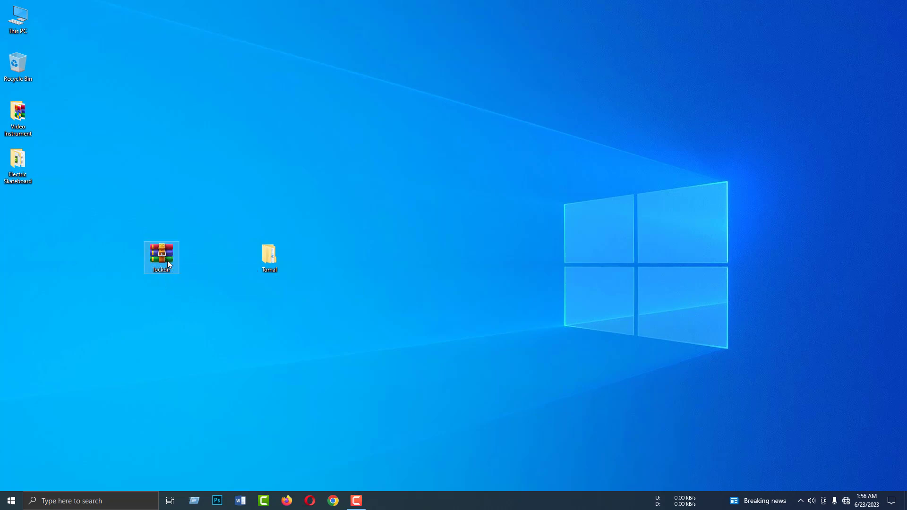
Extract lockdir.rar onto the desktop and move the lockdir and Tutorial icons beside it
right_click(164, 259)
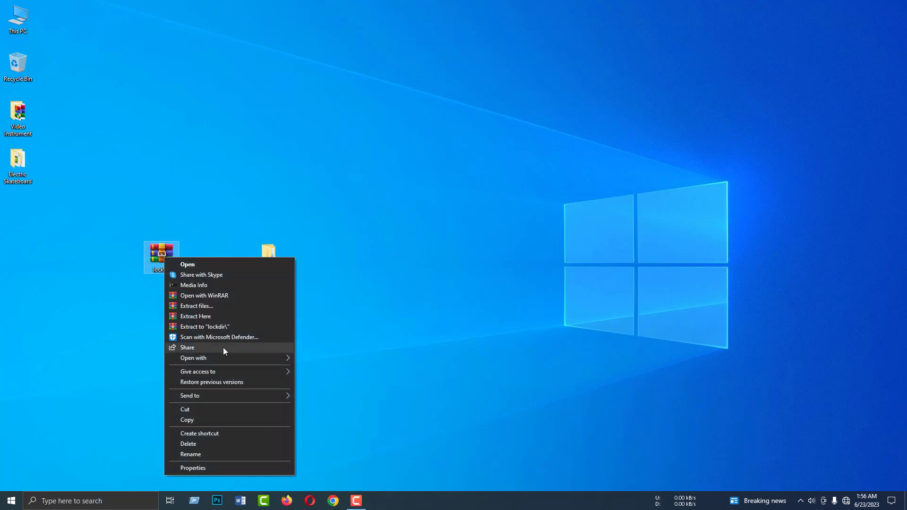
left_click(202, 317)
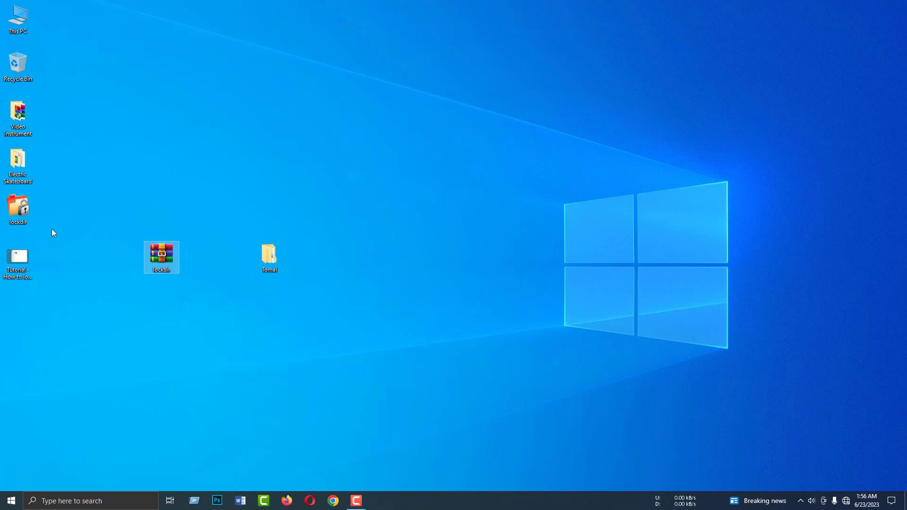
left_click_drag(51, 196, 2, 283)
left_click_drag(18, 208, 94, 307)
Move the archive to the left column and the lockdir and Tutorial icons up near Tomal
left_click(72, 257)
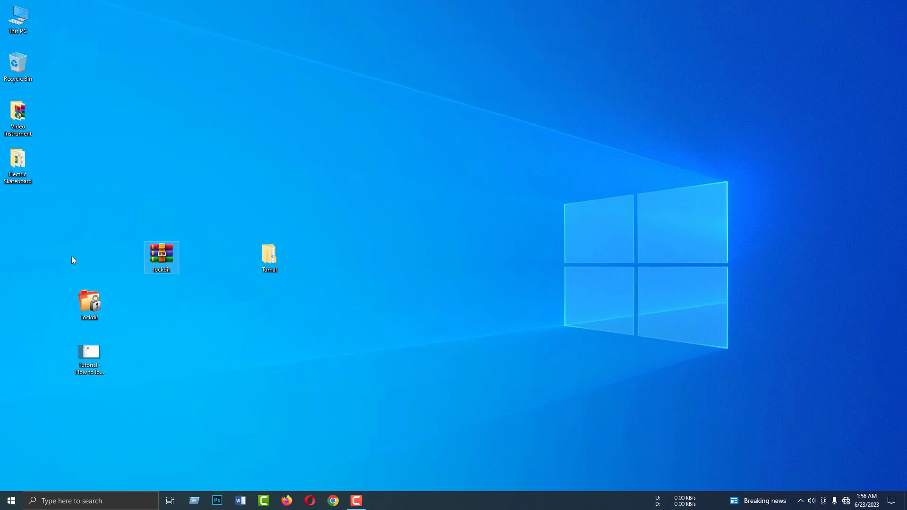
left_click_drag(162, 255, 18, 258)
left_click_drag(140, 390, 74, 294)
left_click_drag(96, 305, 130, 204)
left_click(163, 285)
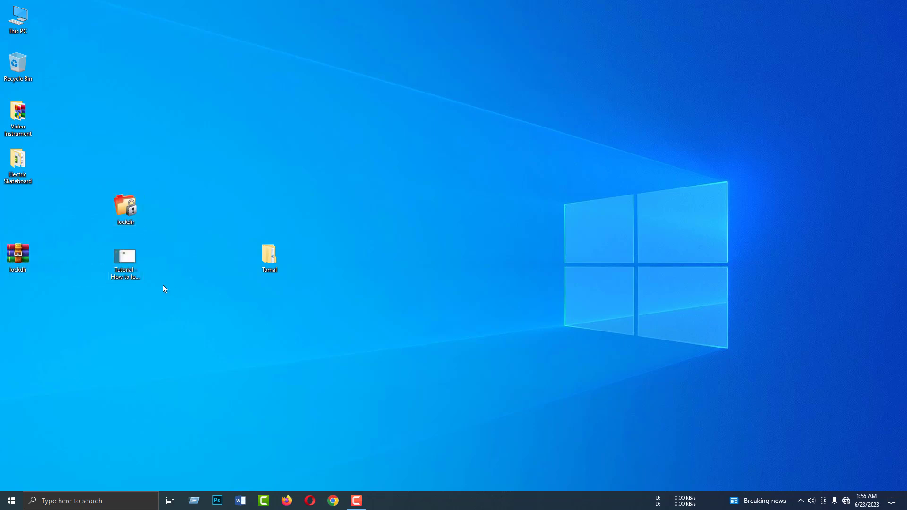
double_click(118, 258)
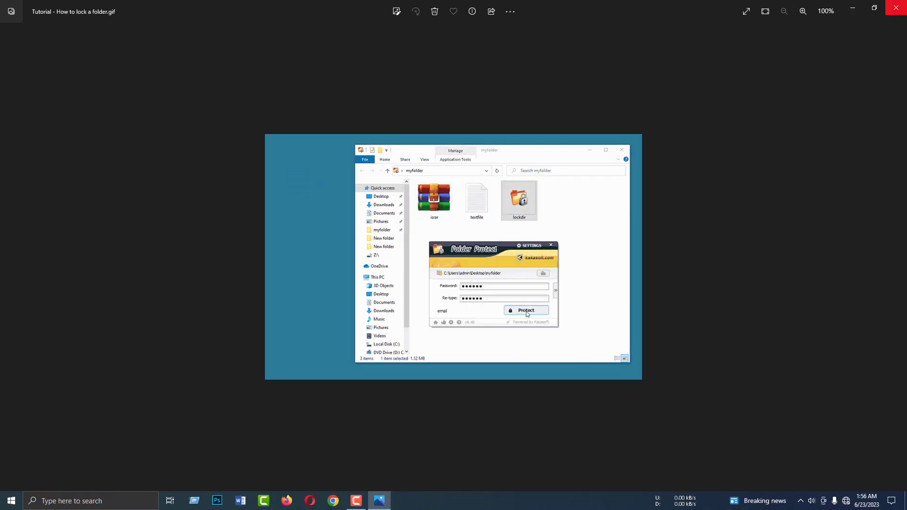
left_click(897, 7)
left_click(171, 222)
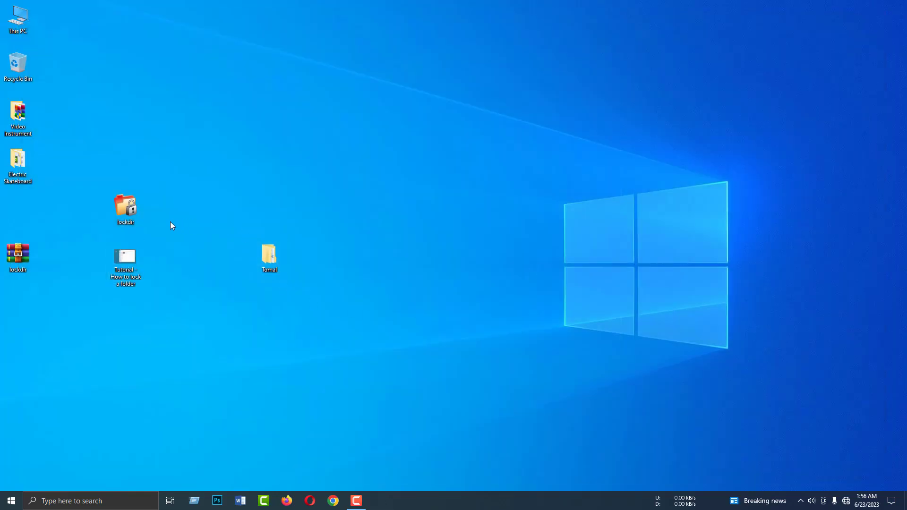
left_click(118, 214)
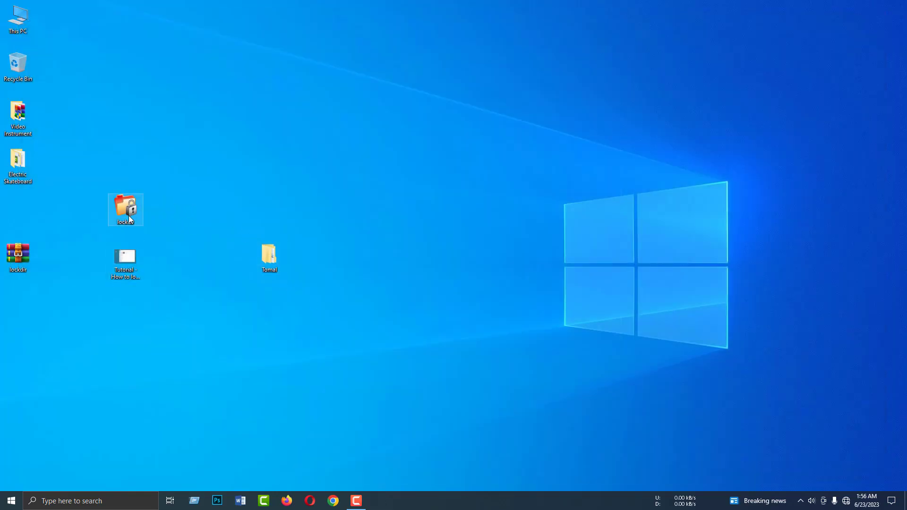
Nudge the lockdir program icon slightly right, between Tutorial and Tomal
mouse_move(127, 216)
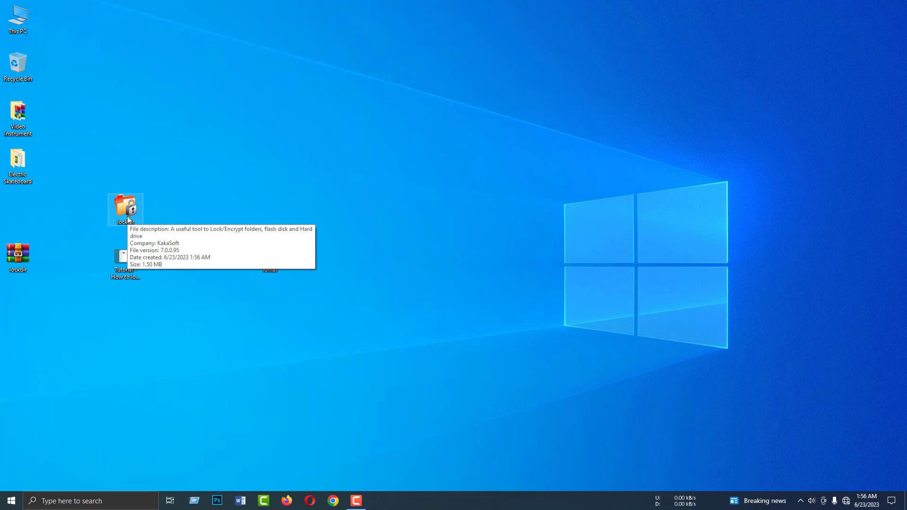
left_click(216, 210)
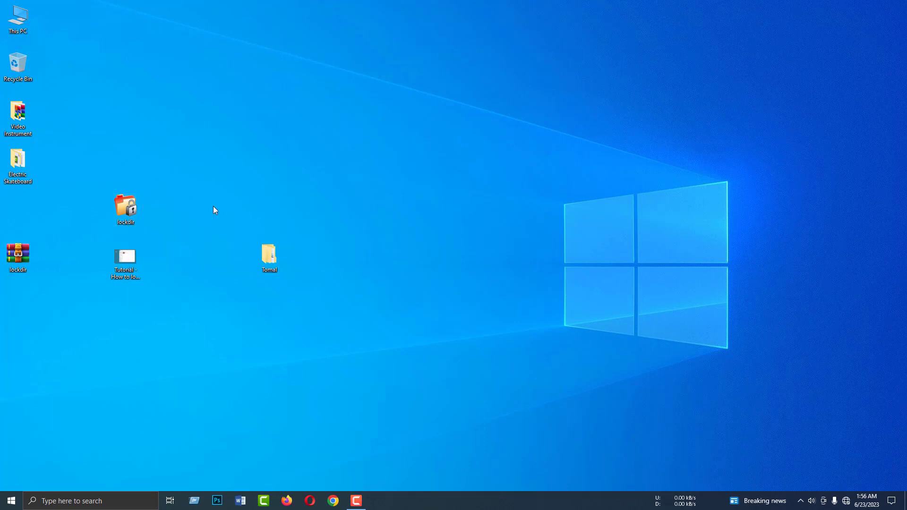
left_click_drag(140, 209, 163, 186)
Refresh the desktop three times, then open the Tomal folder
right_click(227, 158)
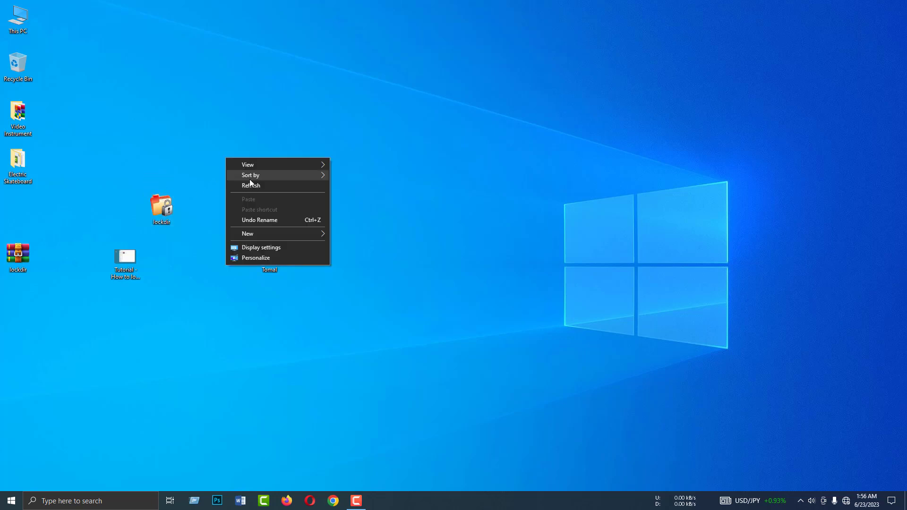
left_click(203, 199)
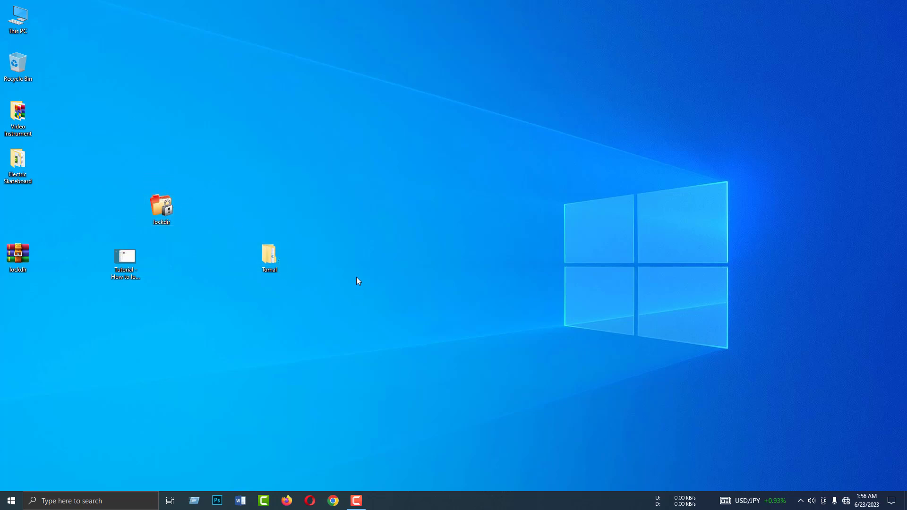
right_click(211, 160)
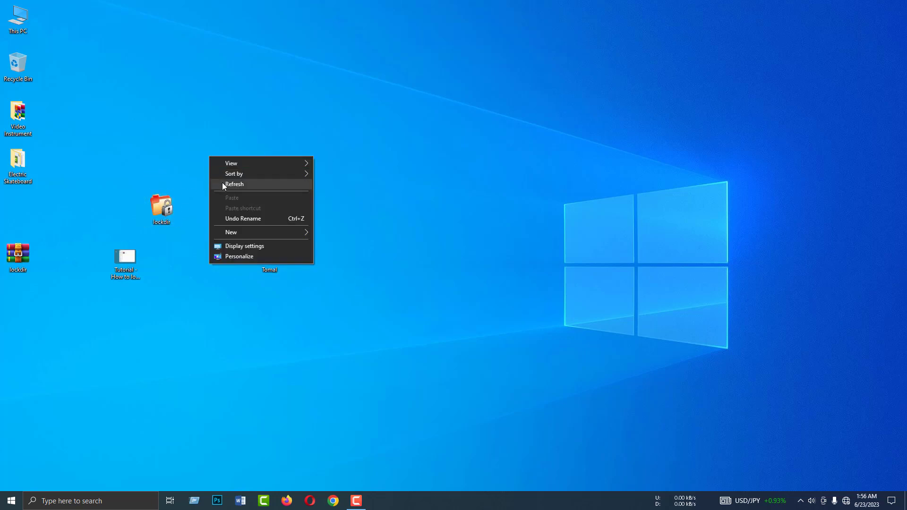
left_click(222, 183)
right_click(222, 165)
left_click(245, 190)
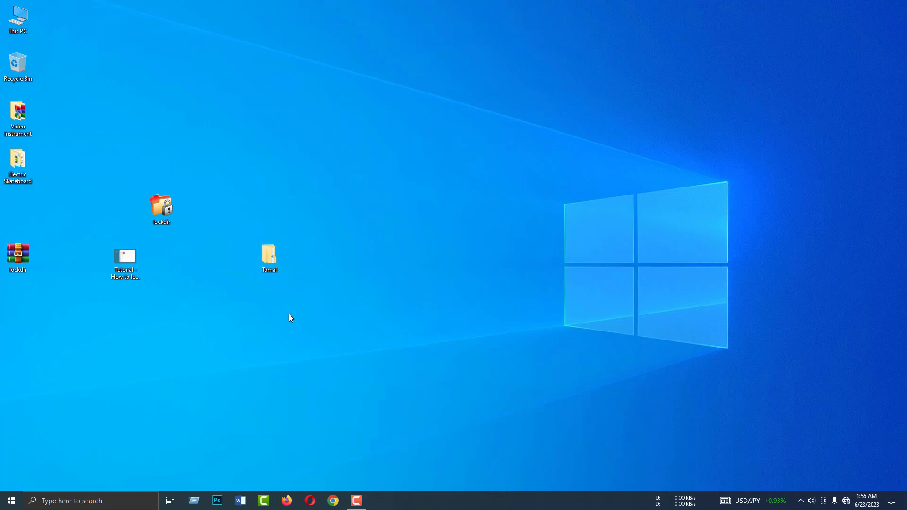
double_click(272, 256)
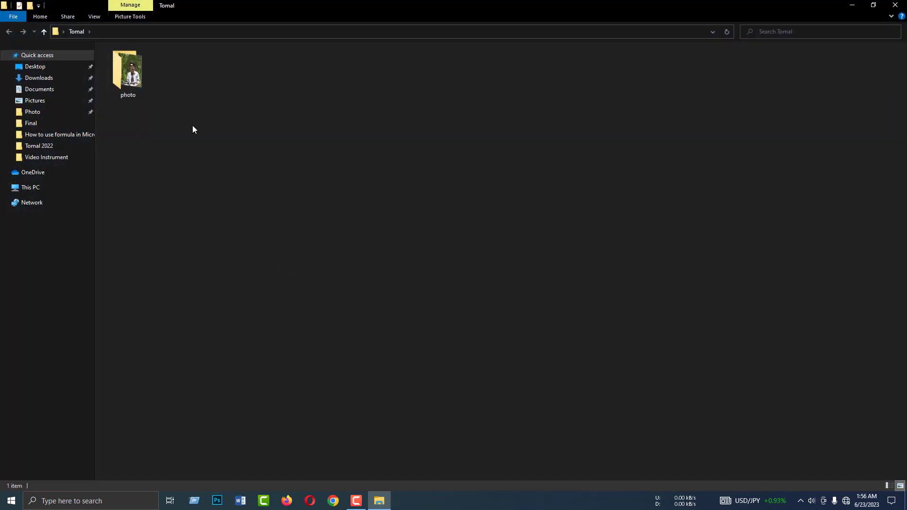
Check the photo folder inside Tomal, close Explorer and refresh the desktop
double_click(130, 78)
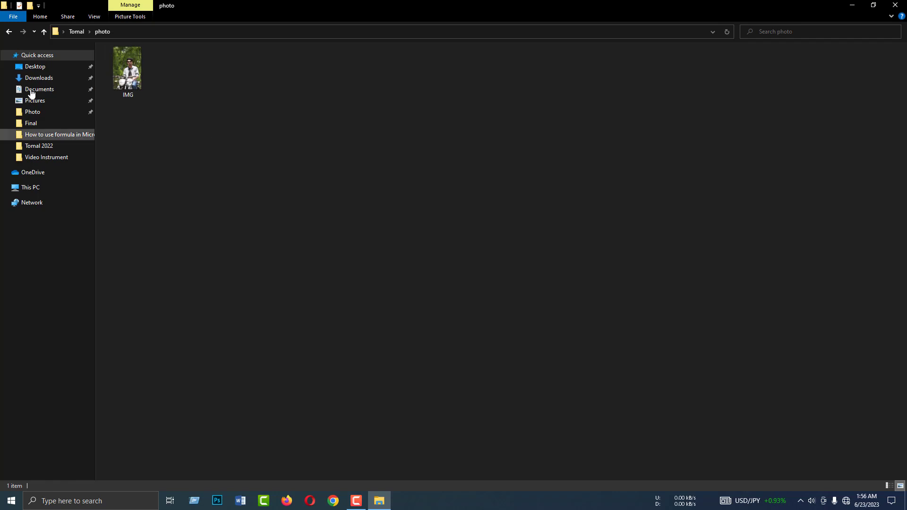
left_click(8, 31)
left_click(145, 108)
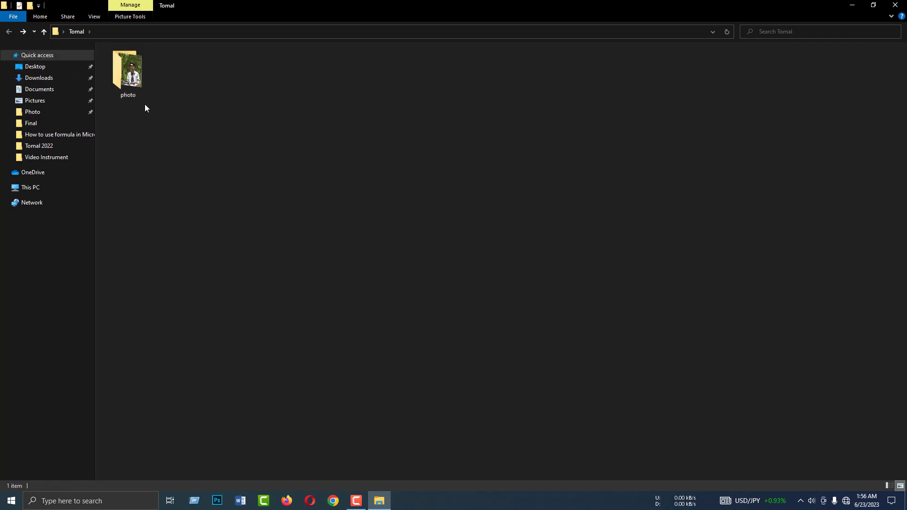
key("alt+F4")
right_click(224, 184)
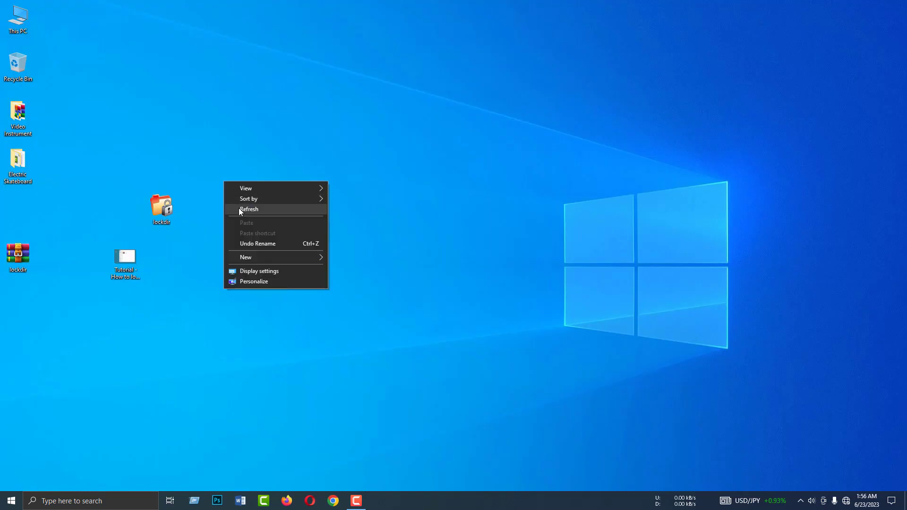
left_click(239, 208)
Copy the lockdir program and reopen the Tomal folder
right_click(165, 212)
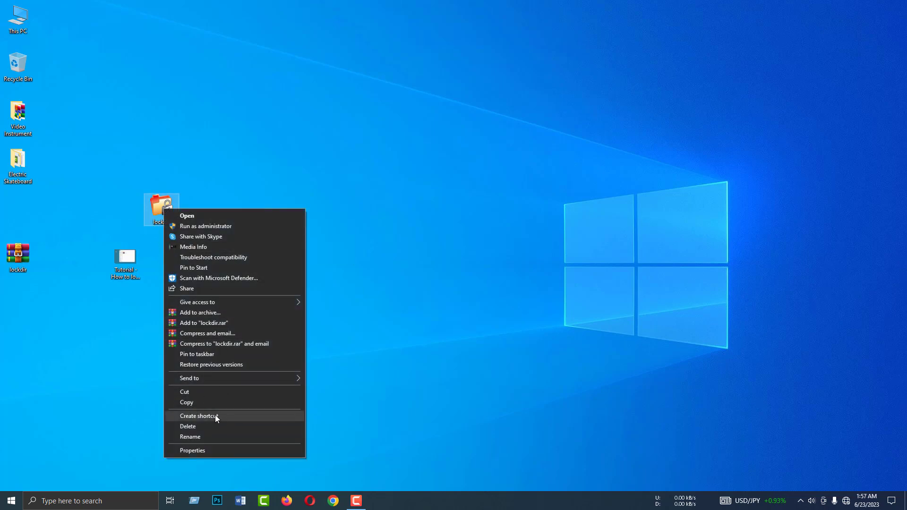
left_click(189, 403)
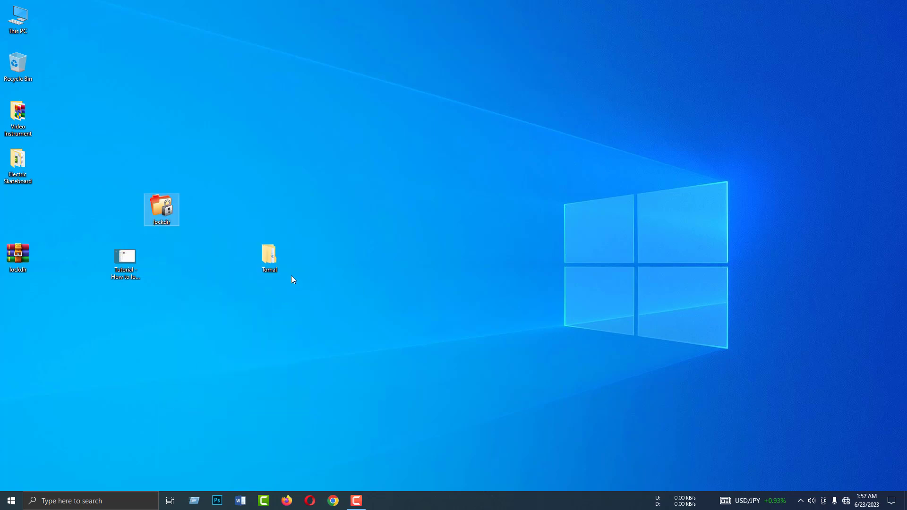
double_click(271, 259)
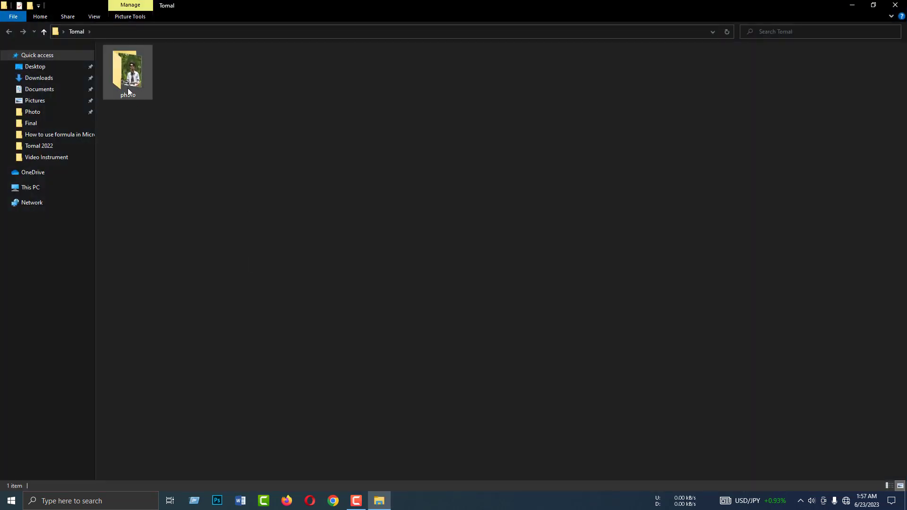
Paste lockdir into the Tomal folder and refresh the view
right_click(209, 121)
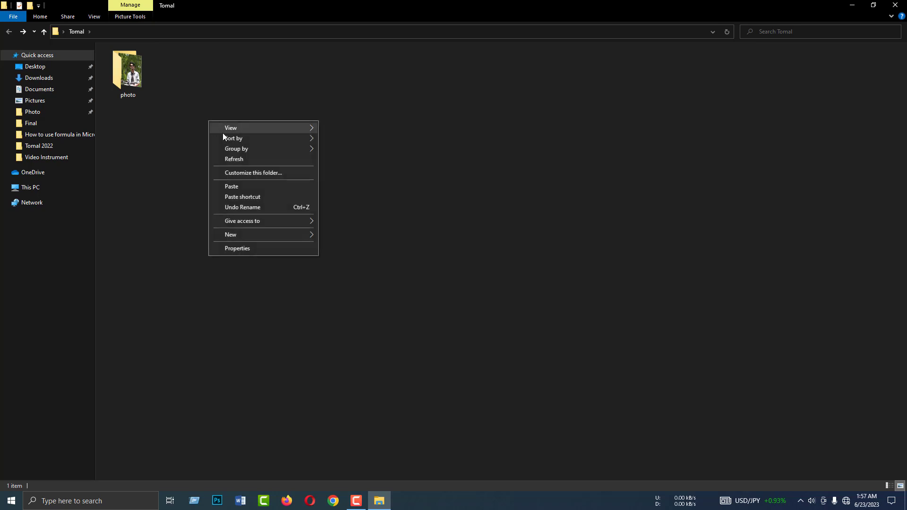
left_click(238, 187)
right_click(252, 142)
left_click(267, 176)
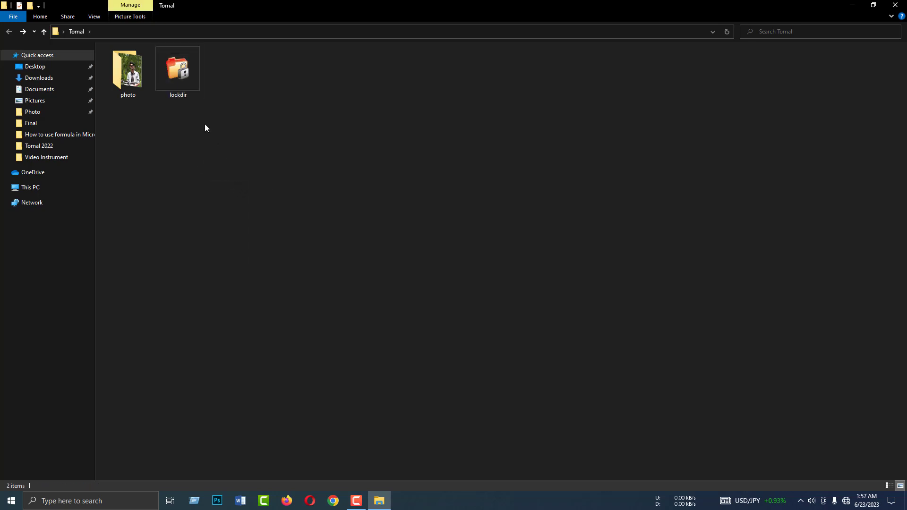
Look inside the photo folder at its IMG photo, then return to Tomal
left_click(134, 81)
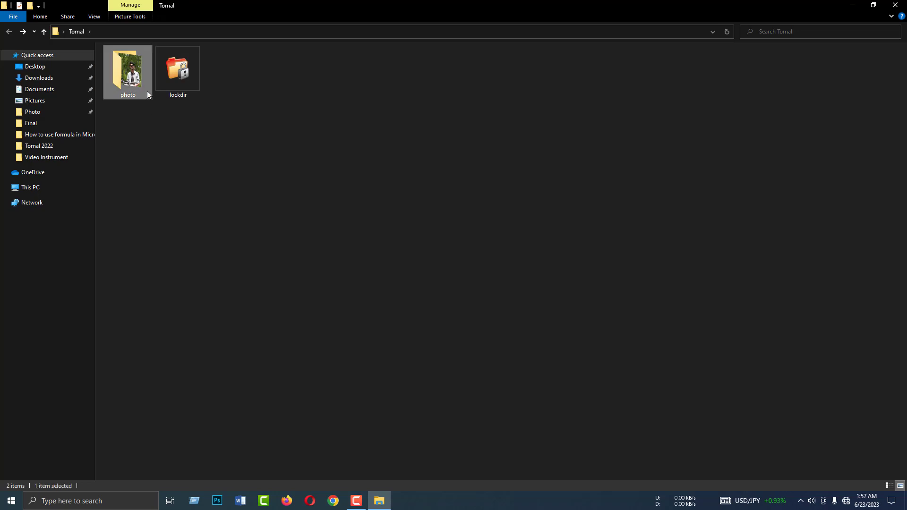
double_click(132, 81)
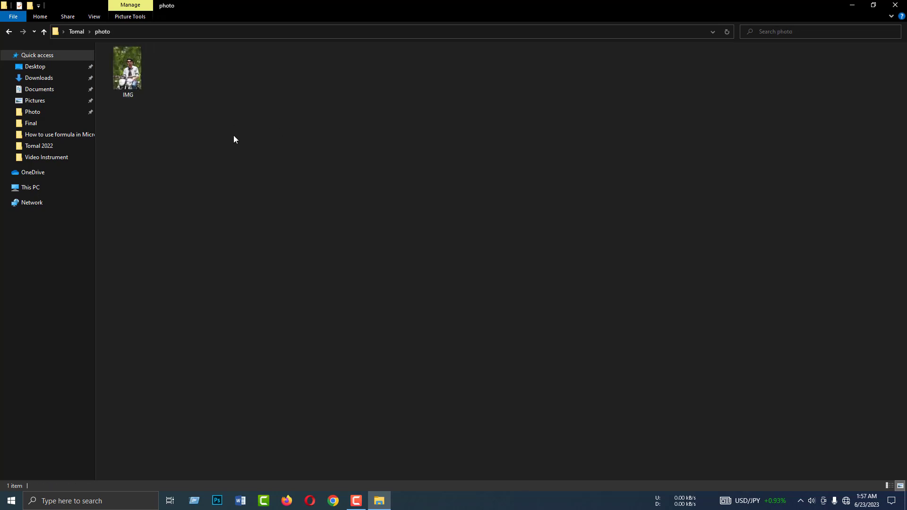
right_click(229, 94)
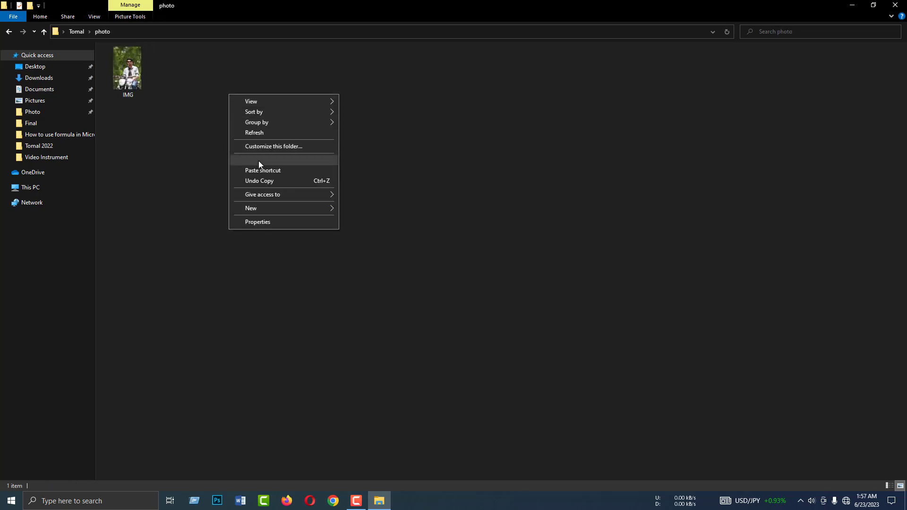
left_click(174, 126)
left_click(132, 83)
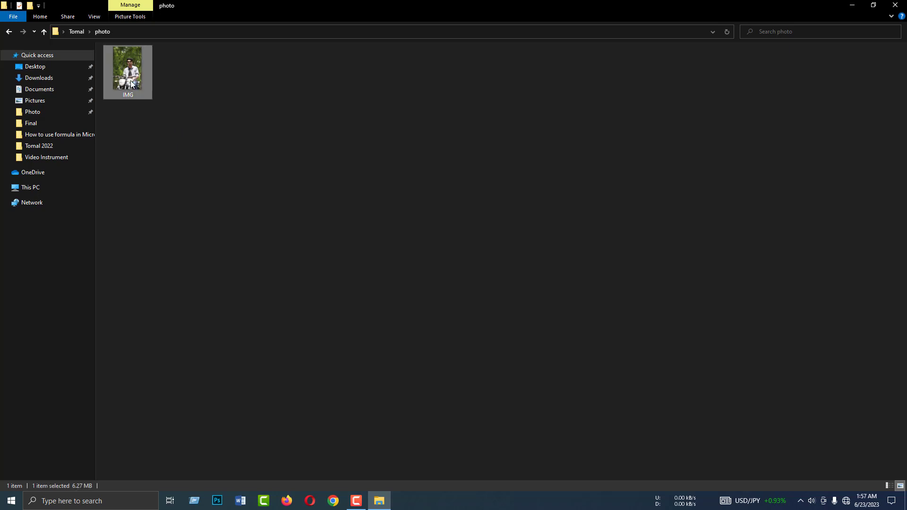
left_click(8, 32)
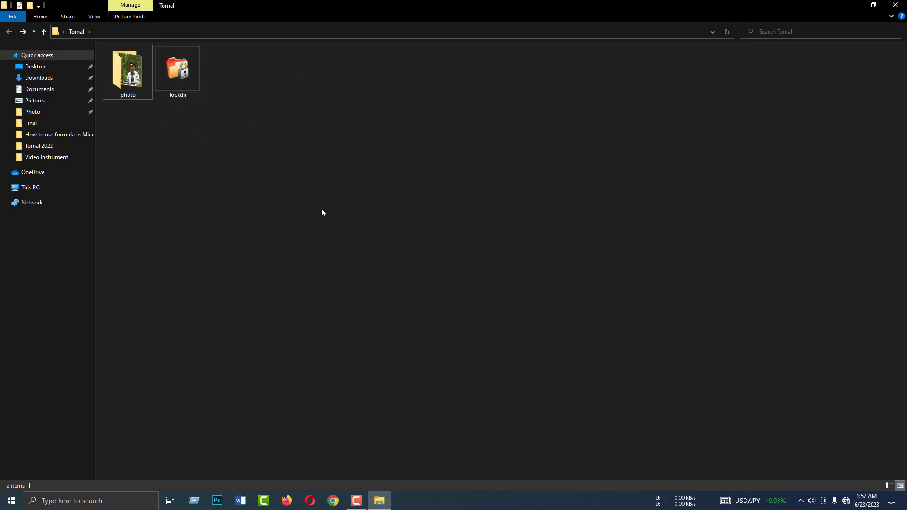
Clear the selection of photo and lockdir, and refresh the Tomal folder view
left_click_drag(322, 213, 115, 64)
left_click(216, 149)
left_click(127, 71)
left_click(230, 130)
right_click(260, 125)
right_click(242, 124)
left_click(264, 160)
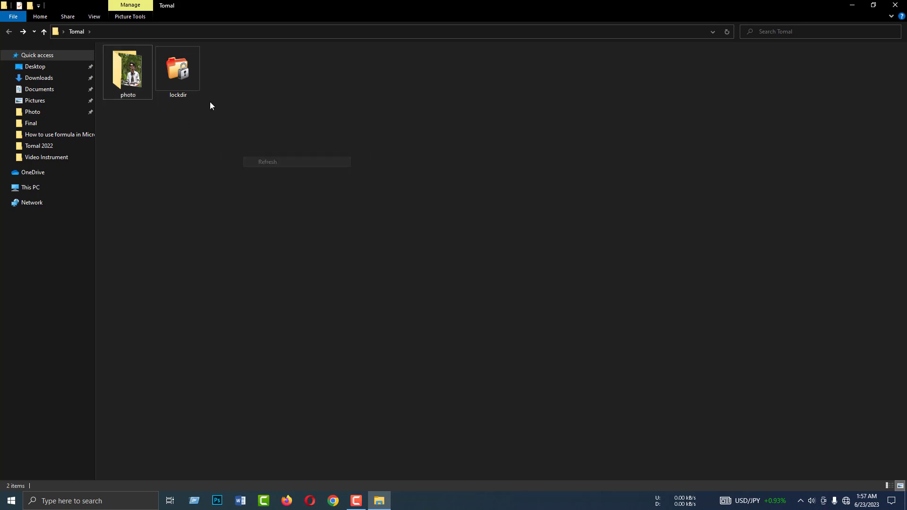
Launch lockdir from Tomal, enter the six-digit password twice, and protect the folder
double_click(181, 79)
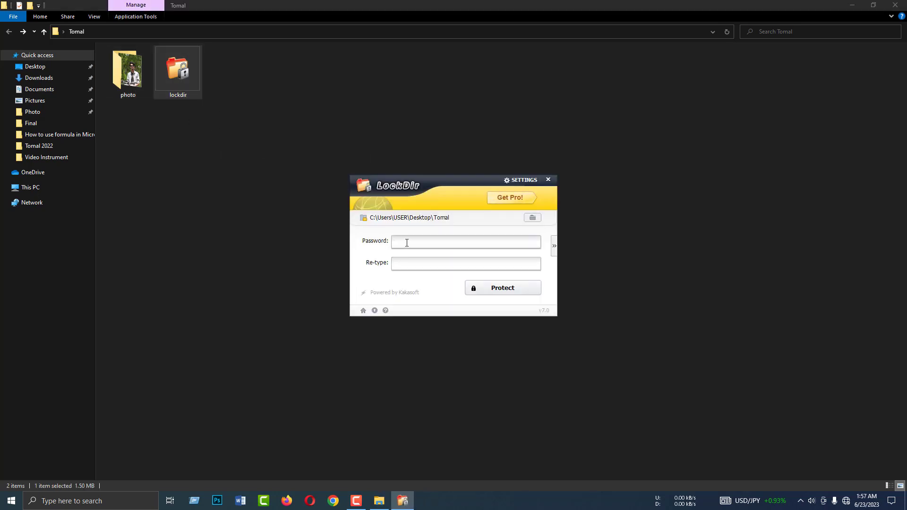
type("123456")
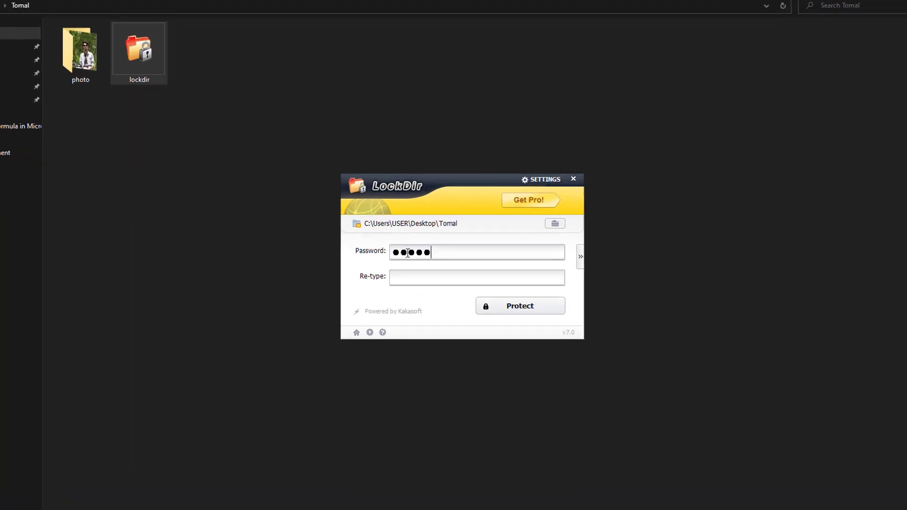
left_click(428, 265)
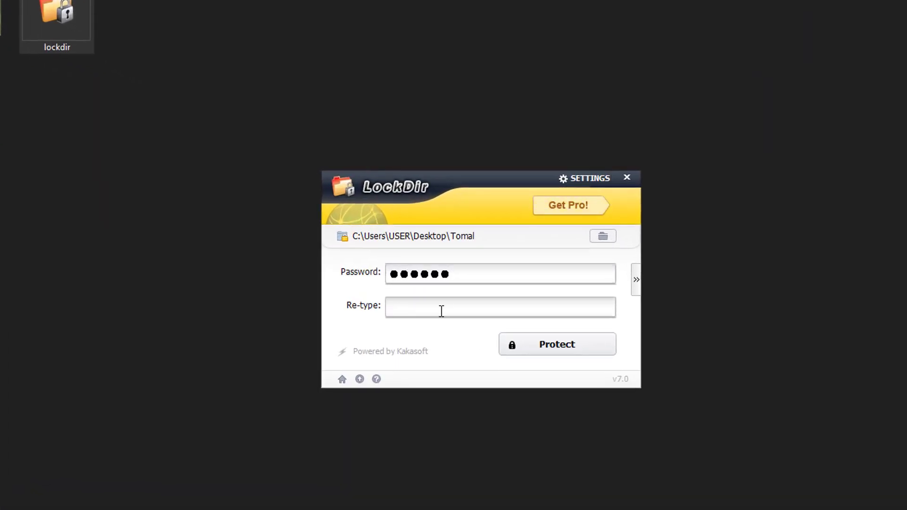
type("123456")
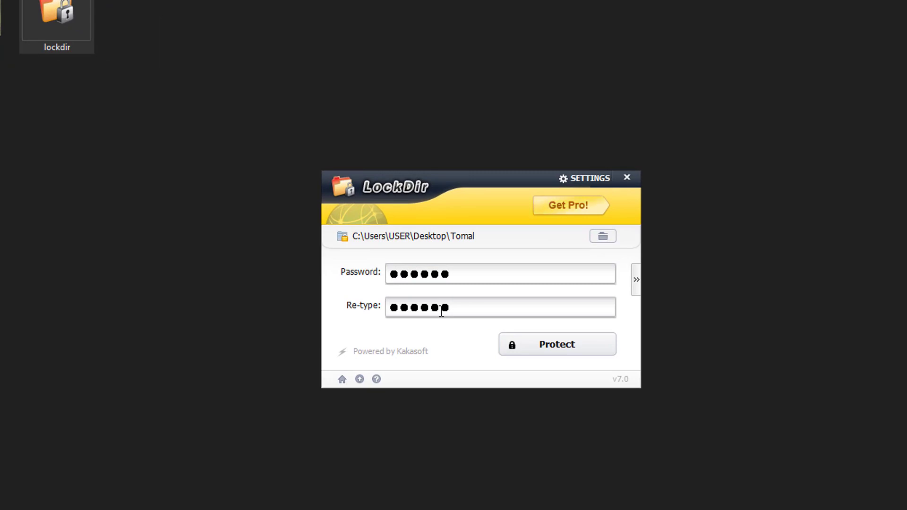
left_click(562, 346)
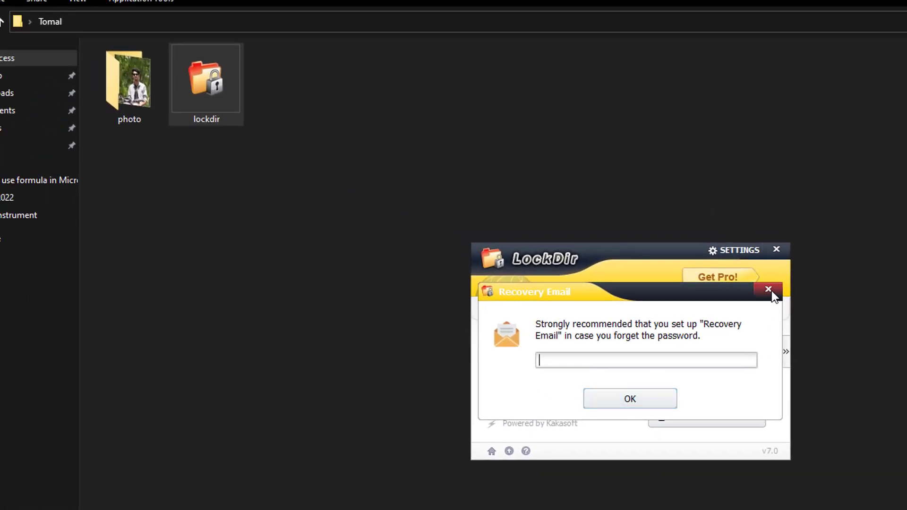
Dismiss the Recovery Email prompt and refresh Tomal to confirm photo is hidden
left_click(769, 290)
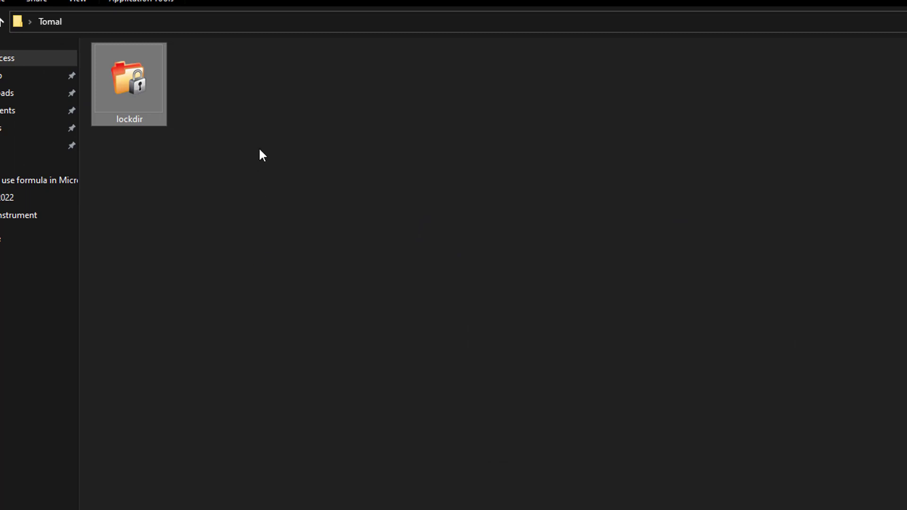
right_click(261, 150)
left_click(302, 205)
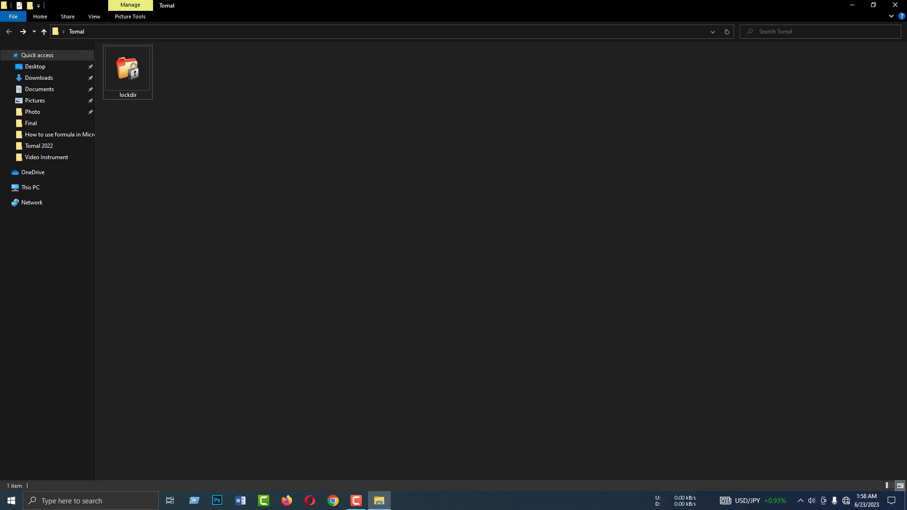
Close Explorer, refresh the desktop, then reopen and close the Tomal folder
left_click(895, 4)
right_click(303, 210)
left_click(331, 238)
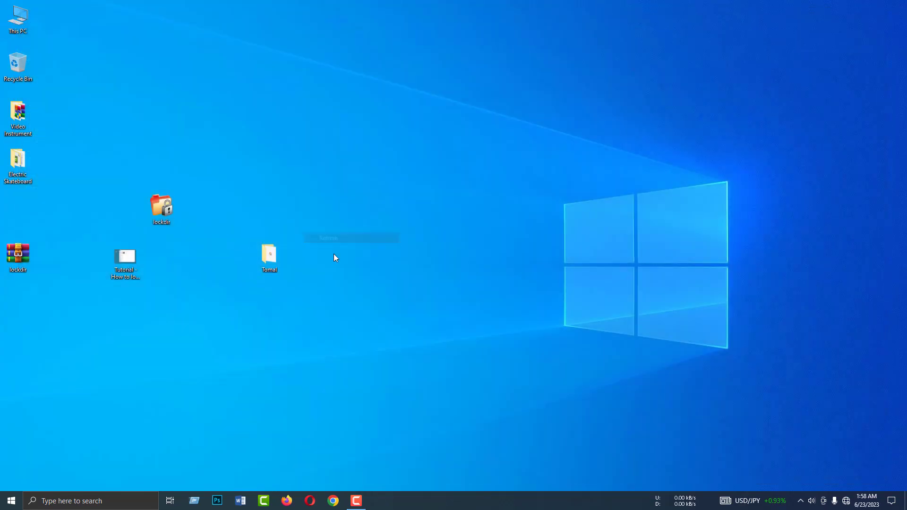
double_click(271, 260)
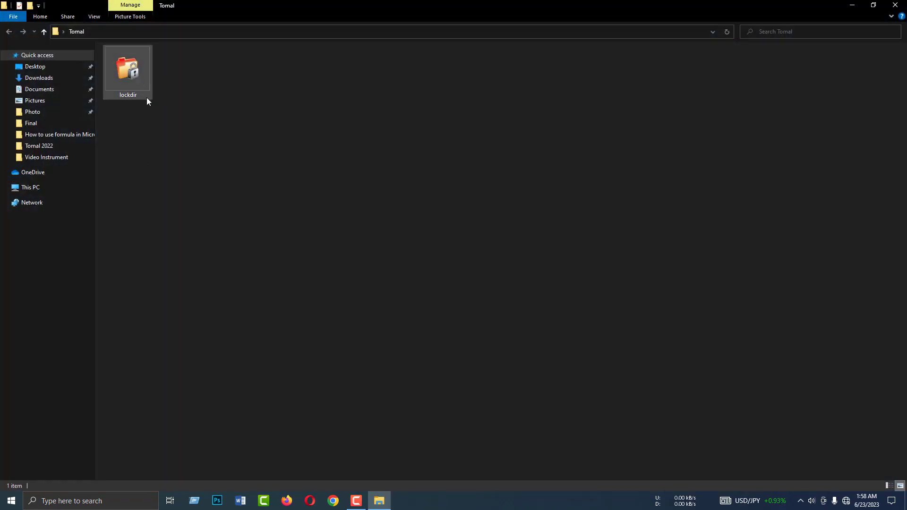
left_click(895, 5)
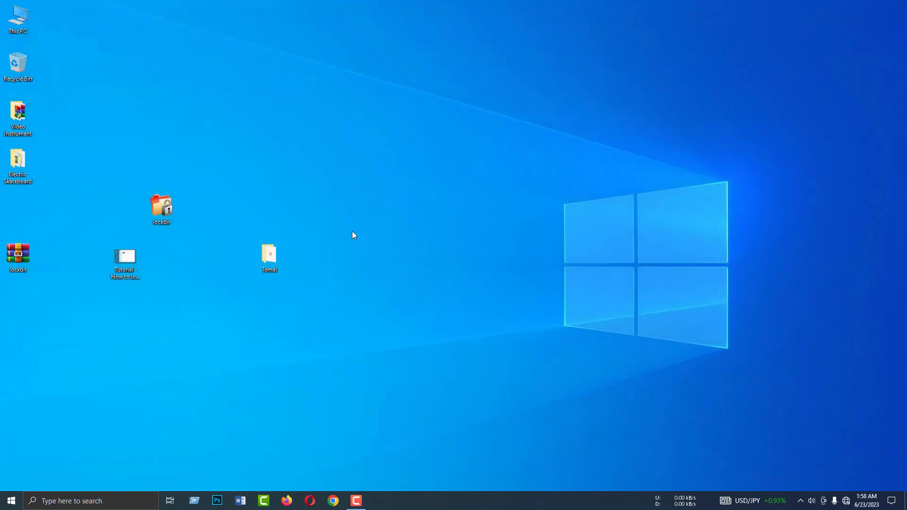
Run lockdir in Tomal, skip registration with Later, and unprotect using the password
double_click(268, 257)
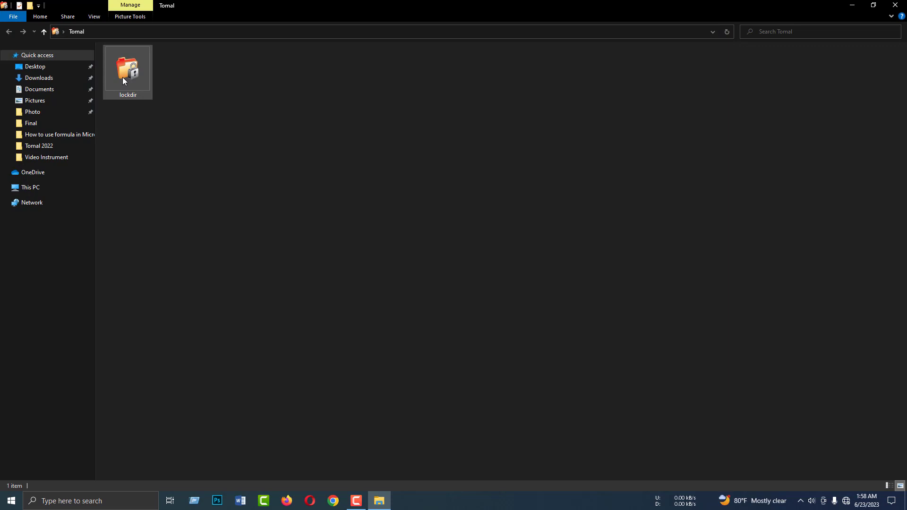
double_click(123, 78)
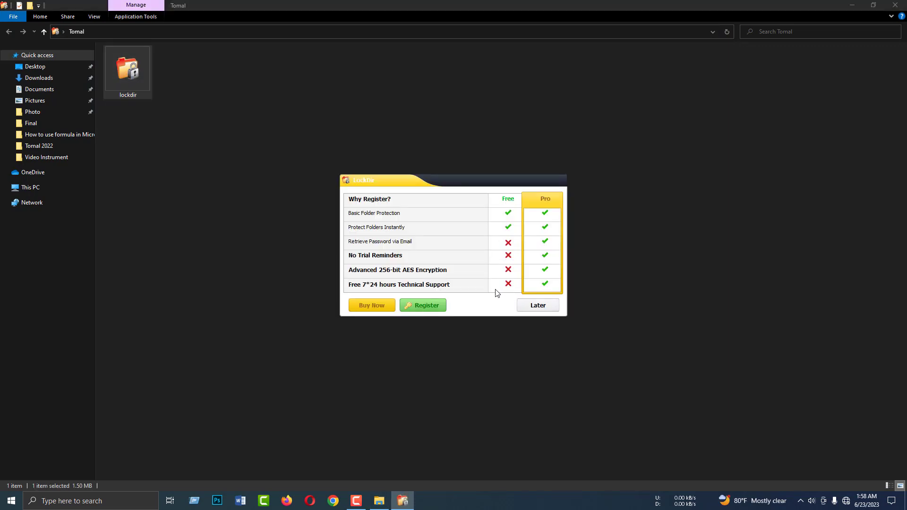
left_click(540, 306)
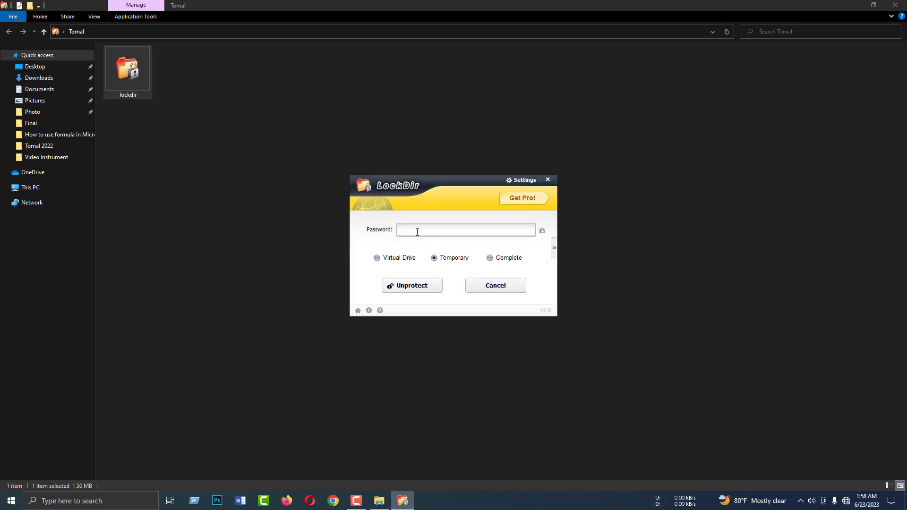
left_click(417, 232)
type("123456")
left_click(412, 288)
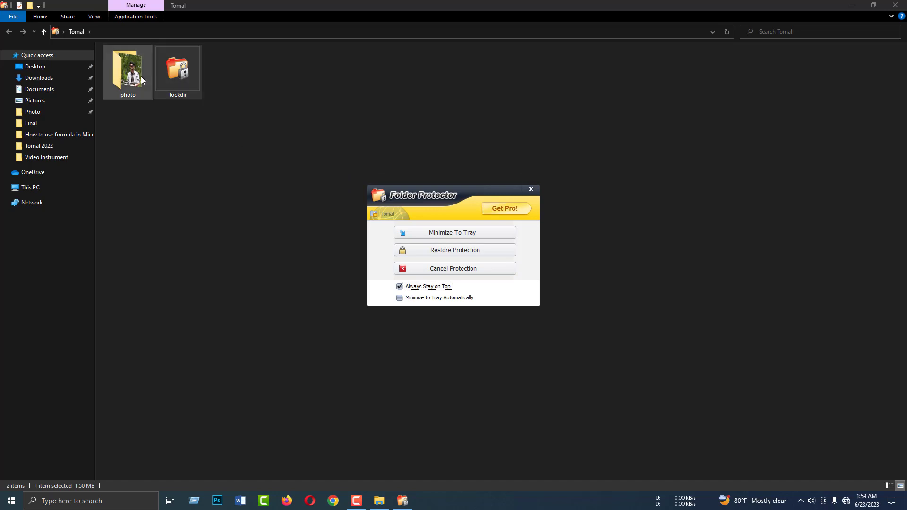
Minimize LockDir to the tray and check the now-visible photo folder
left_click(130, 76)
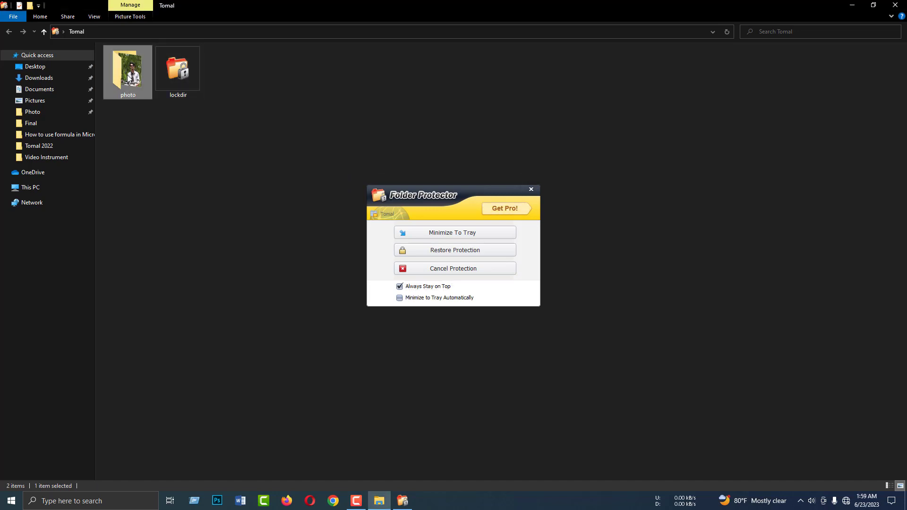
double_click(177, 71)
left_click(429, 202)
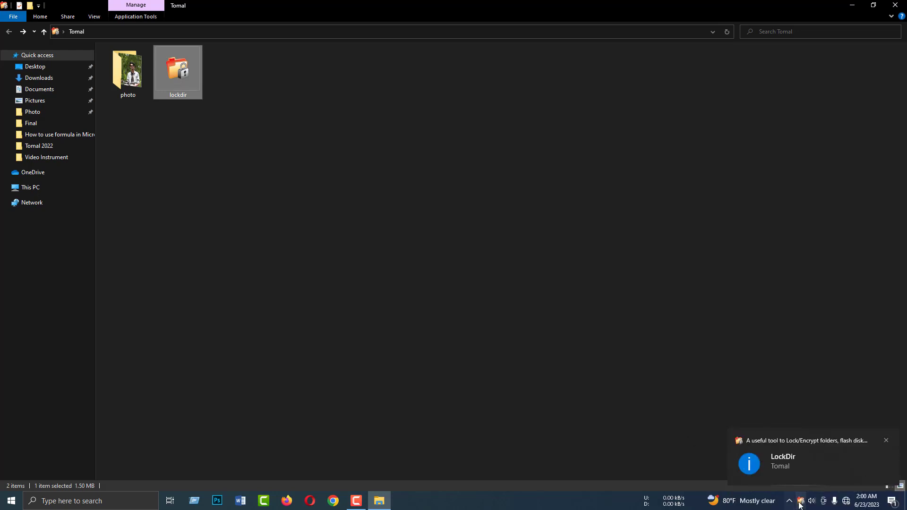
left_click(555, 307)
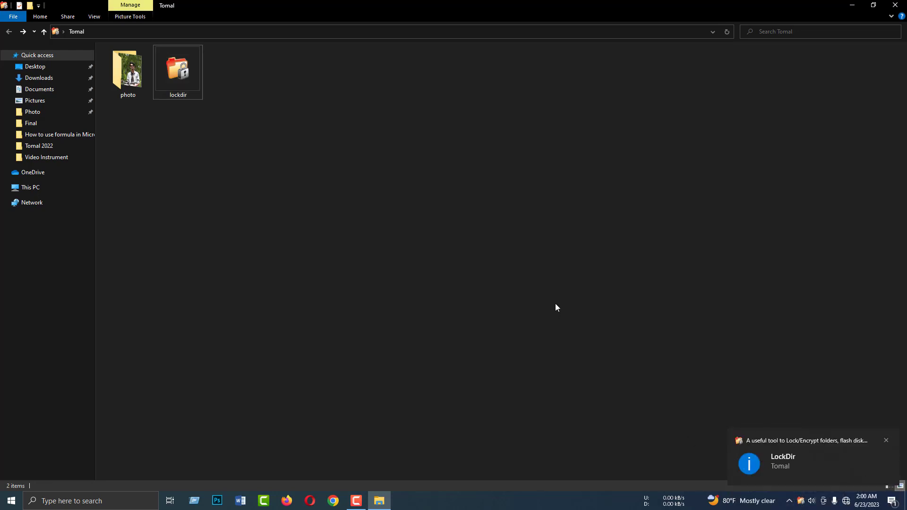
double_click(119, 76)
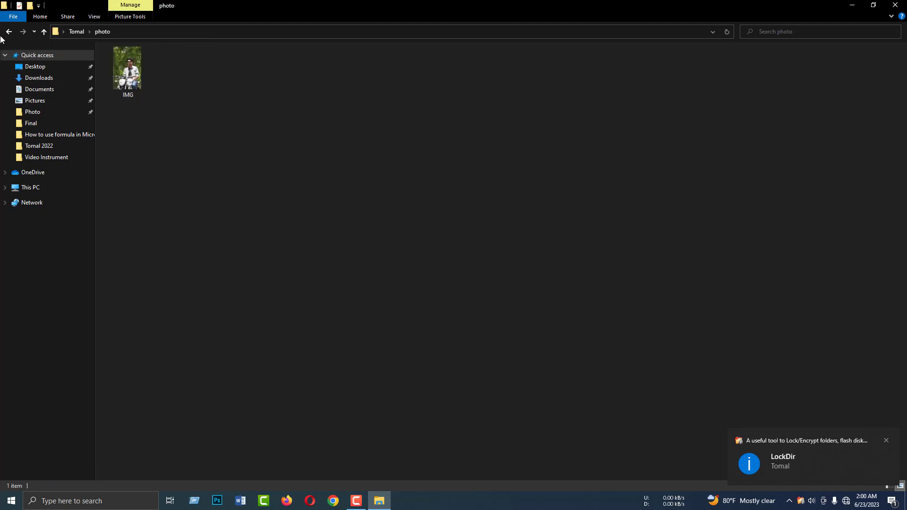
left_click(9, 31)
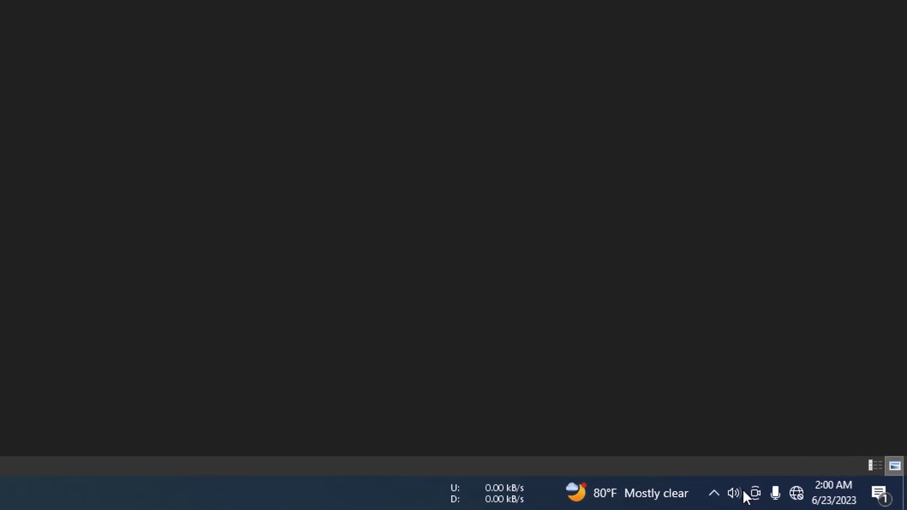
Reopen Folder Protector from the tray, restore protection, and refresh Tomal to confirm photo is hidden
left_click(772, 498)
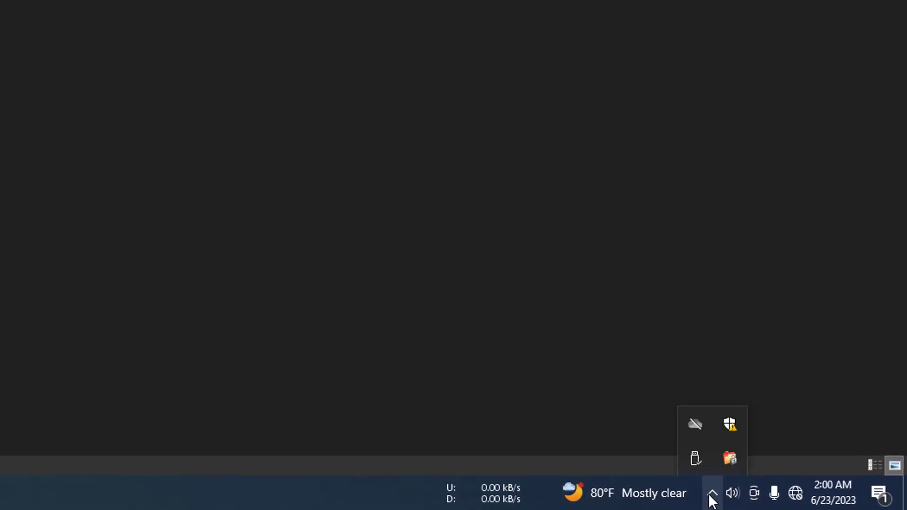
left_click(731, 462)
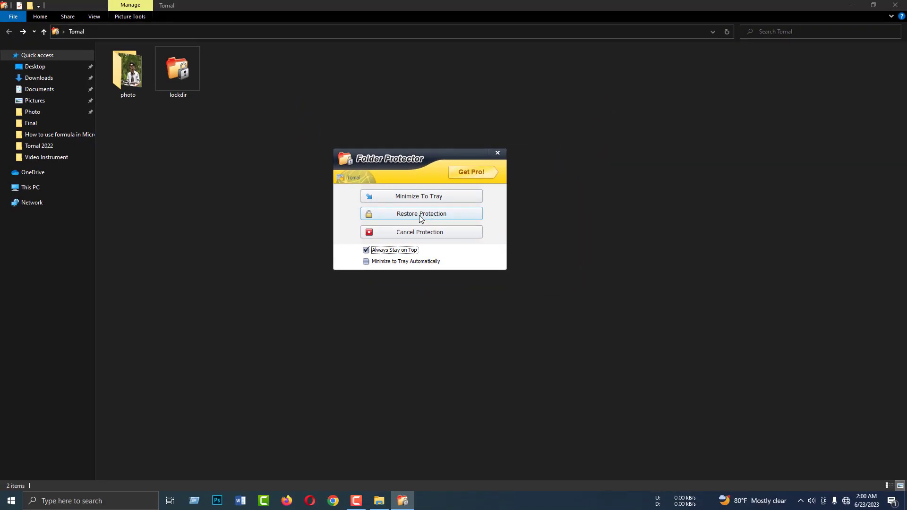
left_click(421, 218)
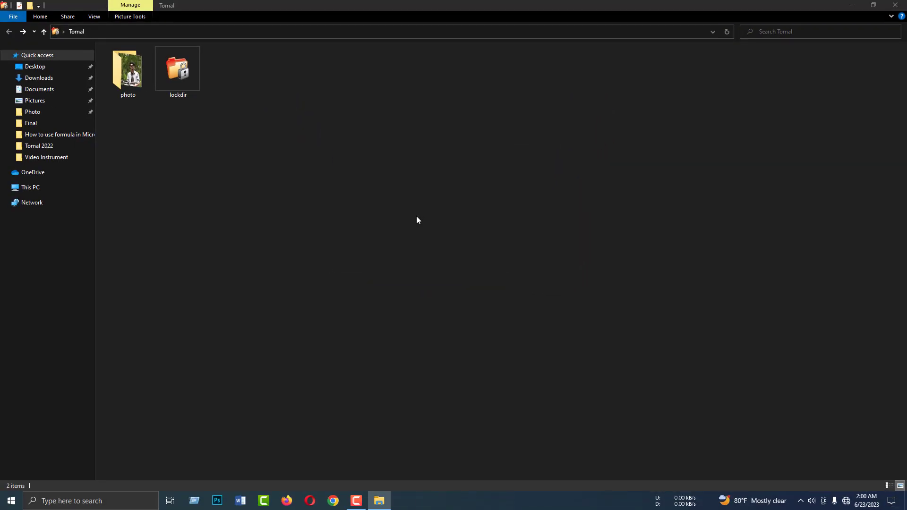
right_click(240, 121)
left_click(279, 159)
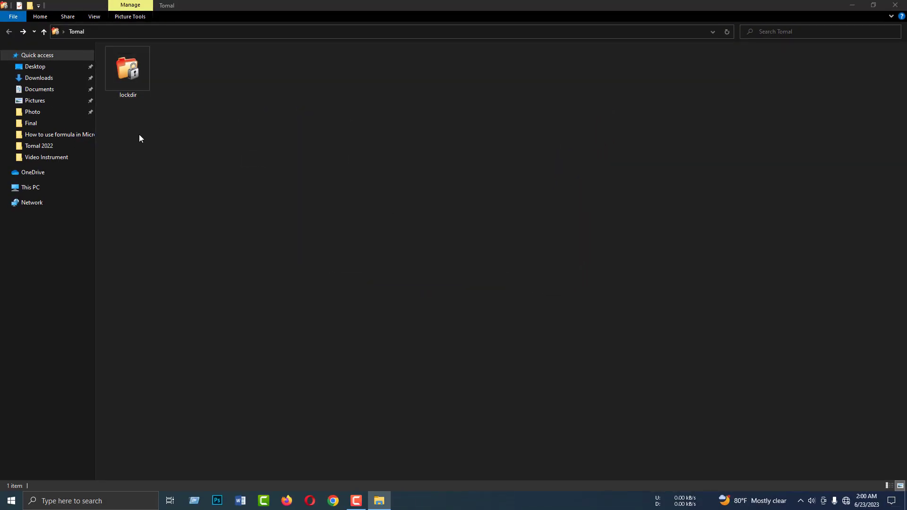
Relaunch lockdir, submit the password, and choose Cancel Protection so photo reappears
double_click(128, 70)
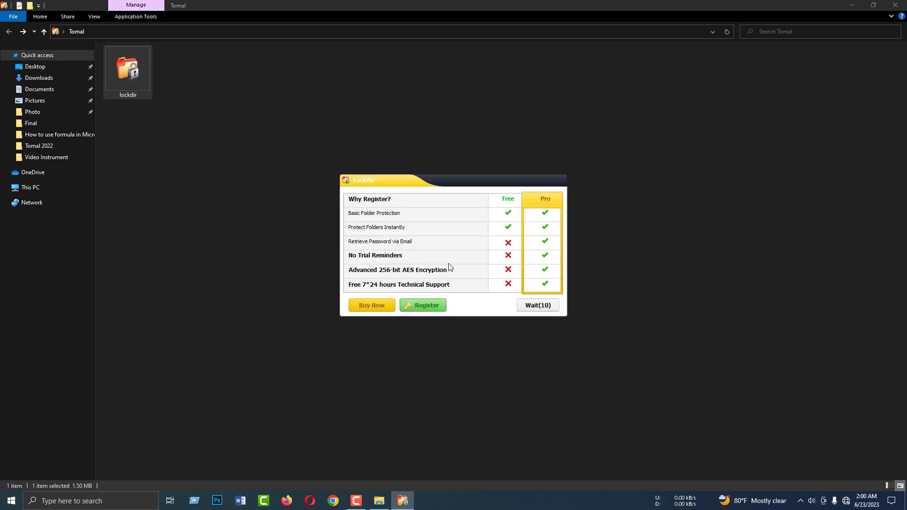
left_click(548, 308)
type("1234")
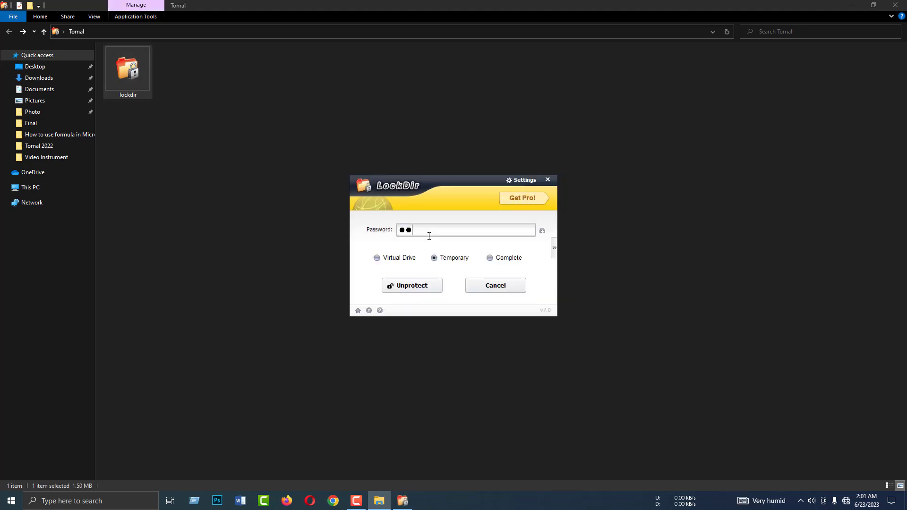
type("56")
key("Return")
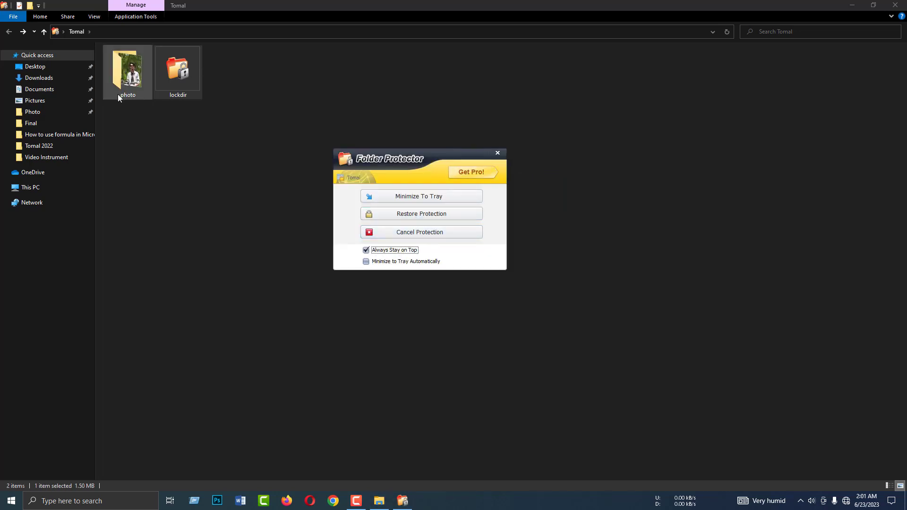
left_click(425, 237)
Refresh the Tomal folder, open photo and return, then select and deselect lockdir
right_click(278, 105)
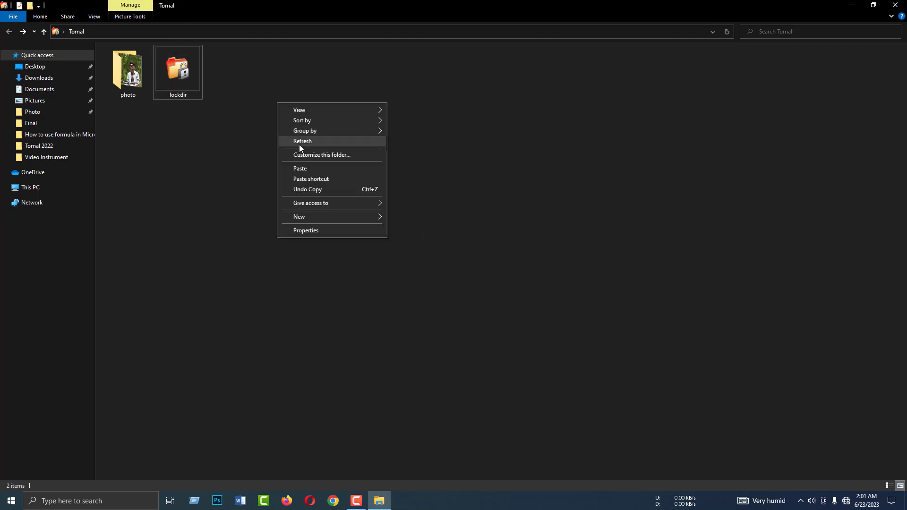
left_click(299, 148)
double_click(137, 81)
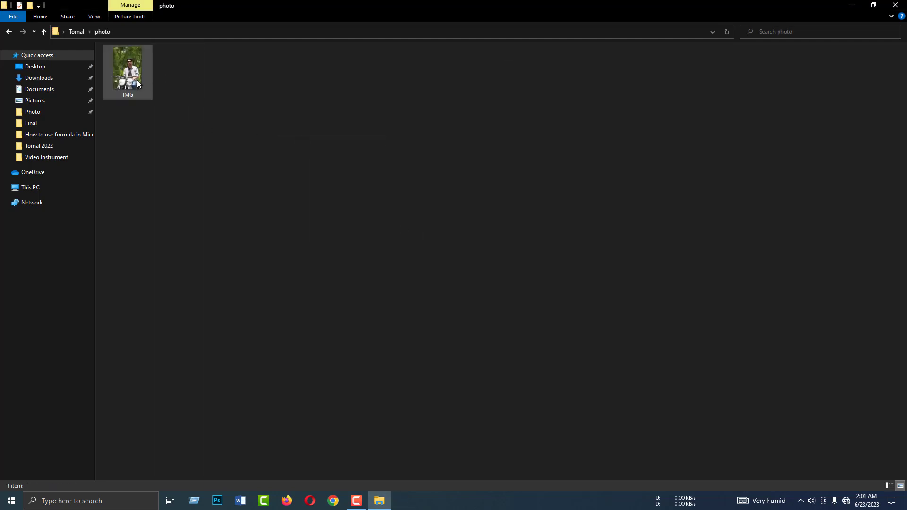
left_click(9, 31)
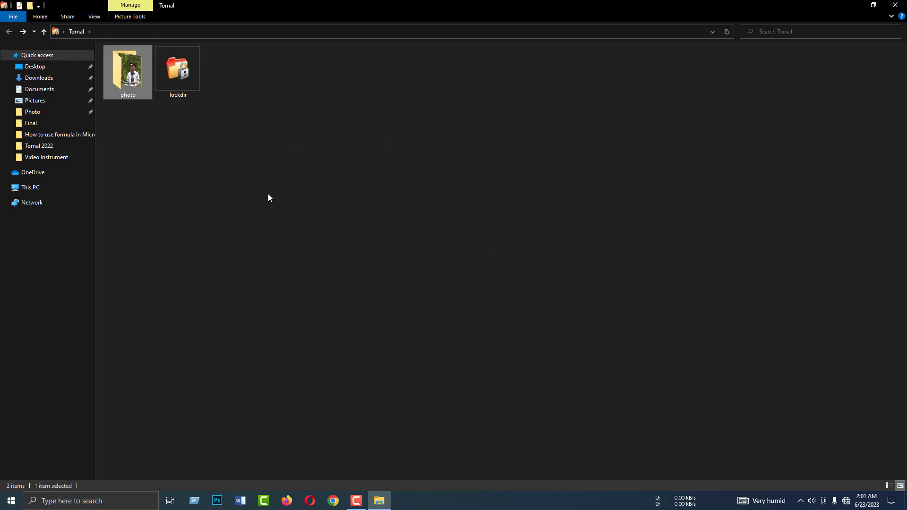
left_click(179, 70)
left_click(259, 138)
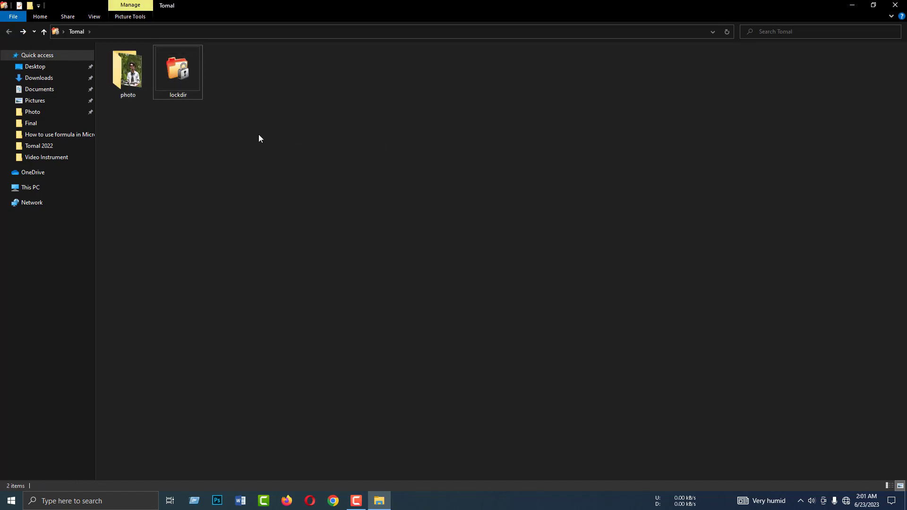
Create an empty 'New Text Document' in Tomal and refresh the listing
right_click(295, 118)
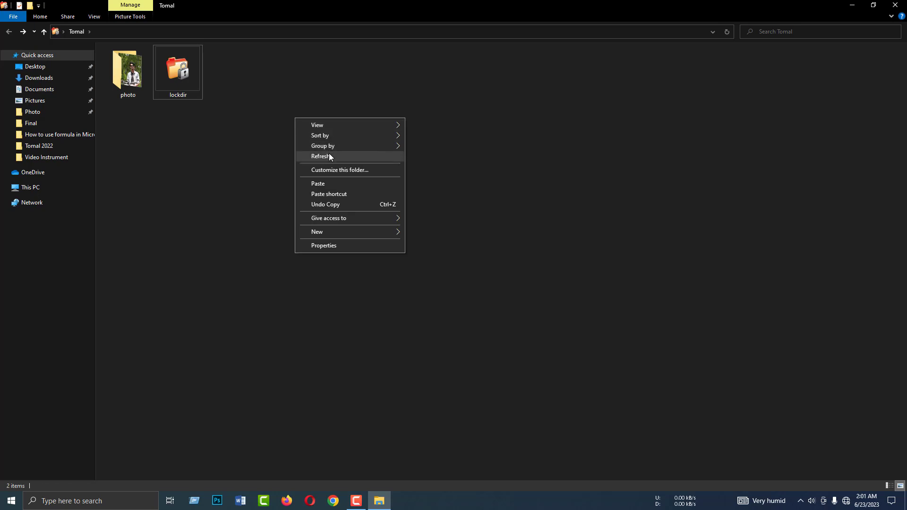
right_click(271, 125)
mouse_move(307, 240)
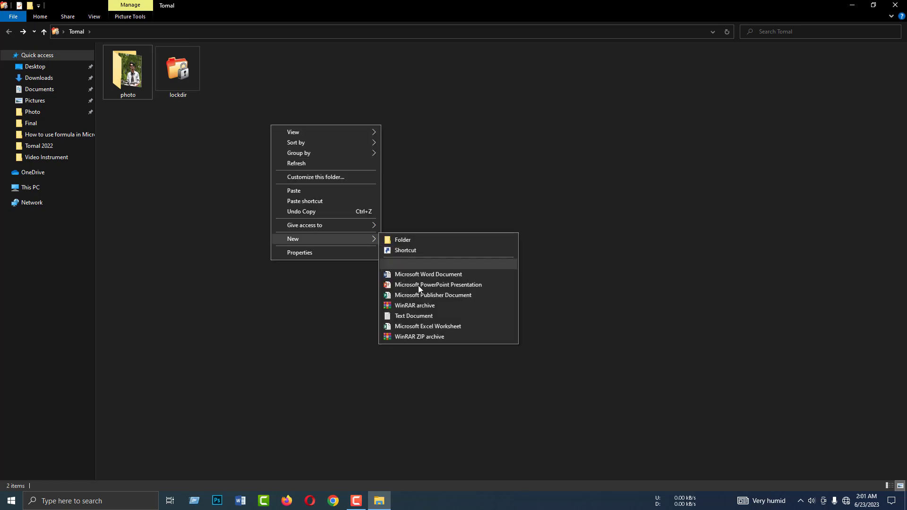
left_click(411, 318)
left_click(234, 97)
left_click(309, 123)
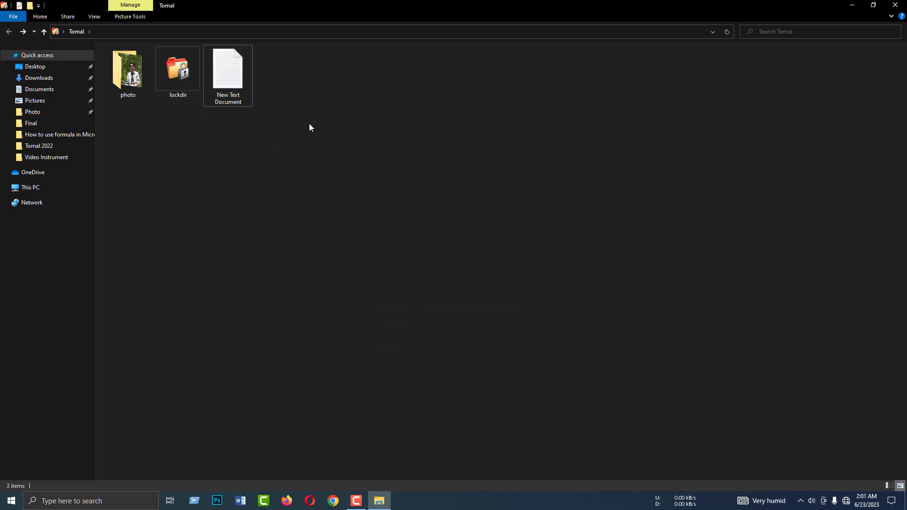
right_click(271, 158)
left_click(302, 195)
Lock Tomal with LockDir by entering and confirming the password, dismissing the recovery email prompt
double_click(181, 76)
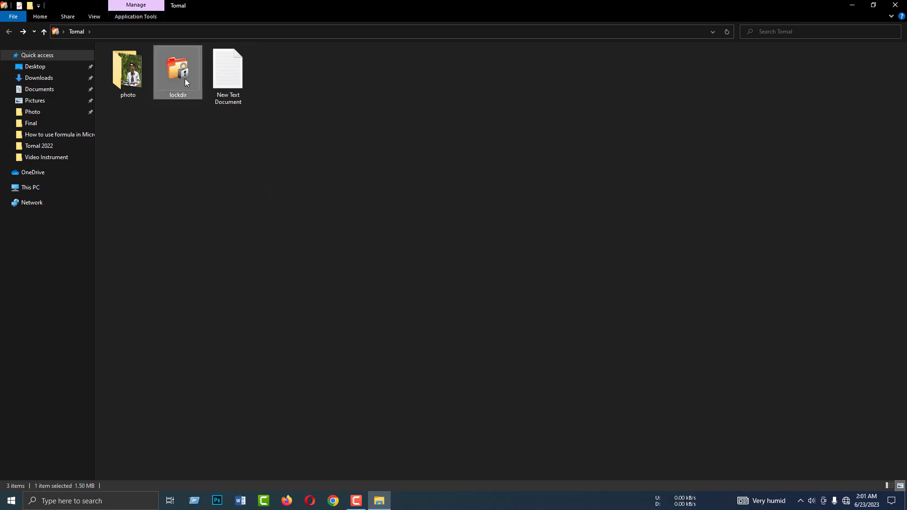
type("123456")
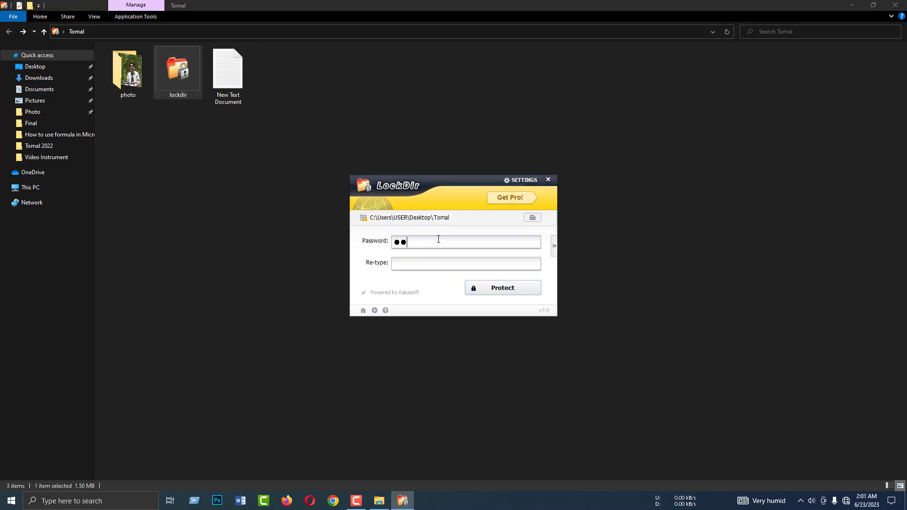
left_click(439, 264)
type("123456")
left_click(502, 289)
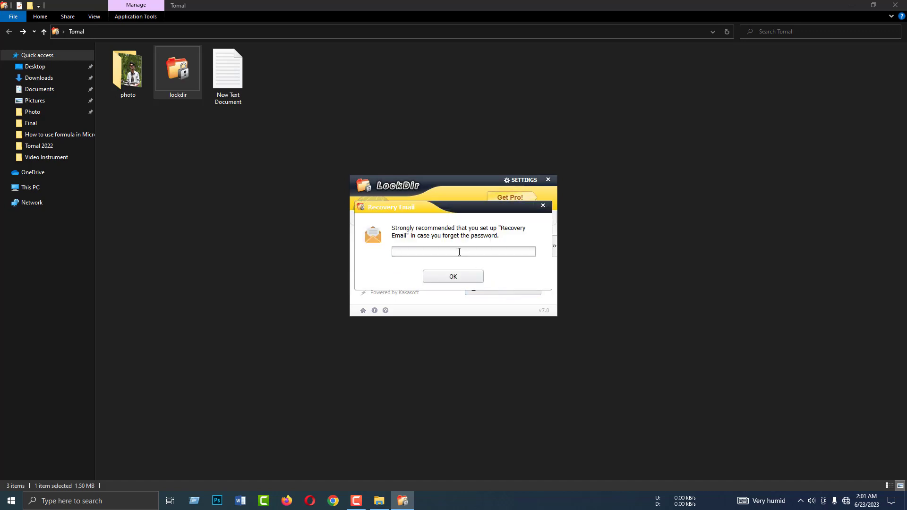
left_click(543, 207)
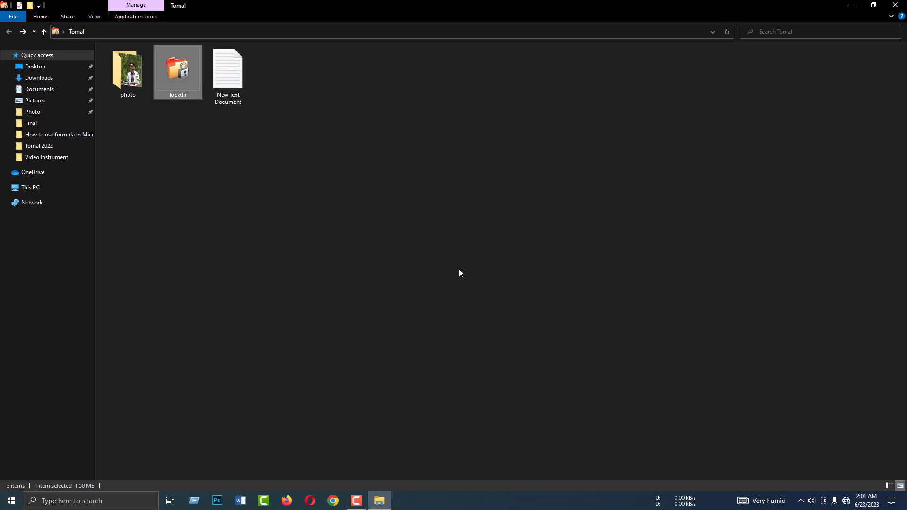
right_click(217, 110)
left_click(146, 131)
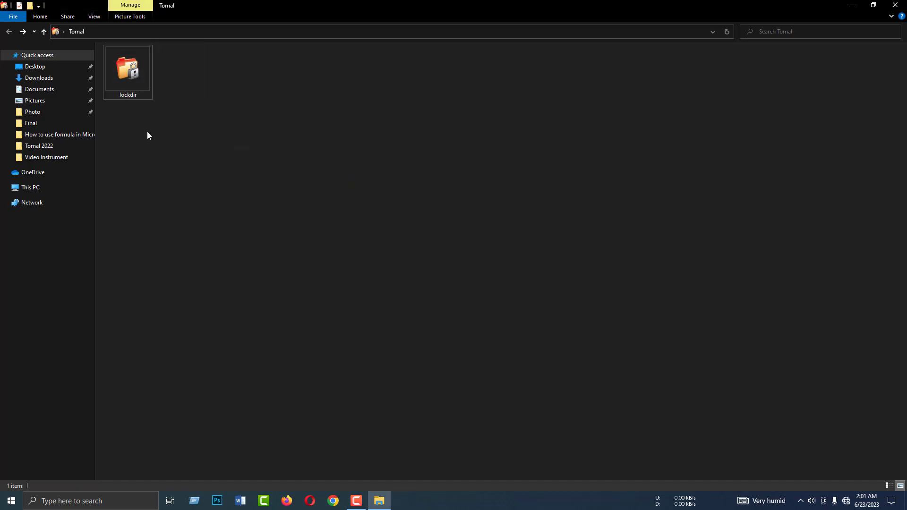
Unprotect Tomal in LockDir with the password, cancel protection, refresh, and select photo, lockdir, New Text Document
double_click(132, 82)
left_click(538, 305)
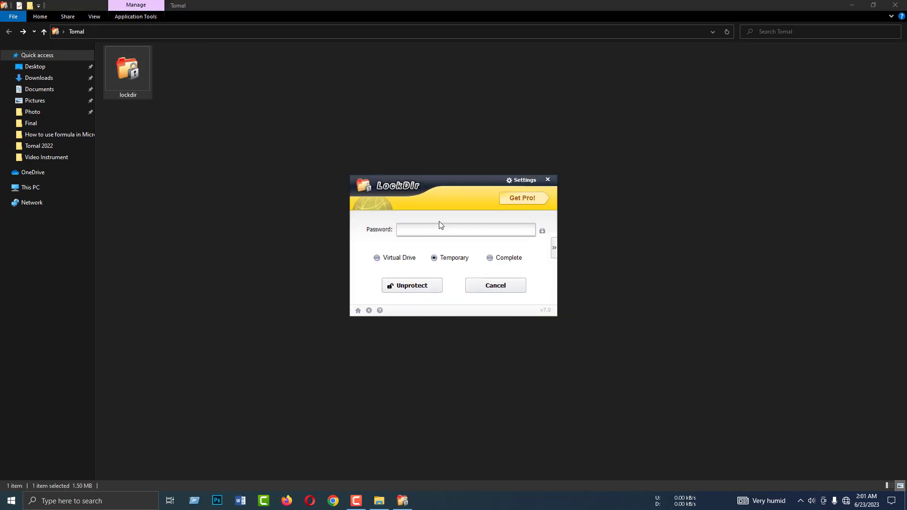
type("123456")
left_click(425, 286)
left_click(395, 235)
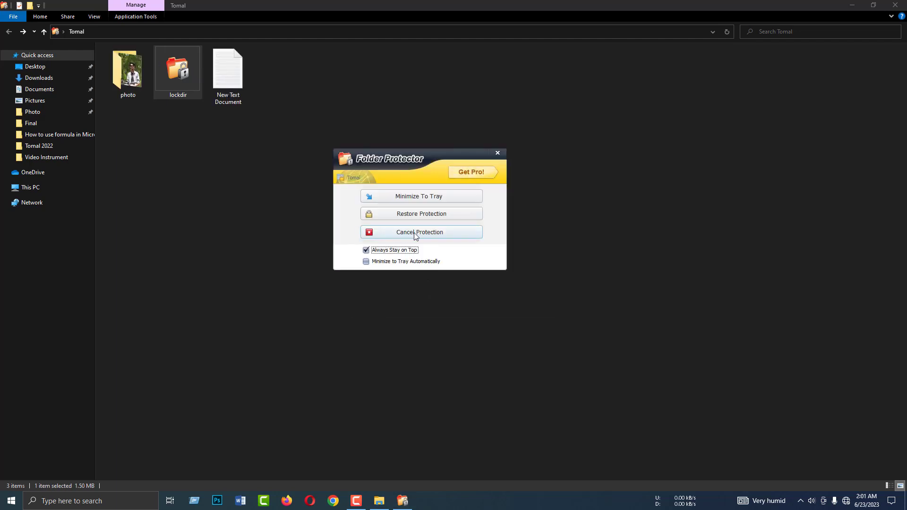
right_click(349, 187)
left_click(372, 223)
left_click_drag(308, 219, 141, 86)
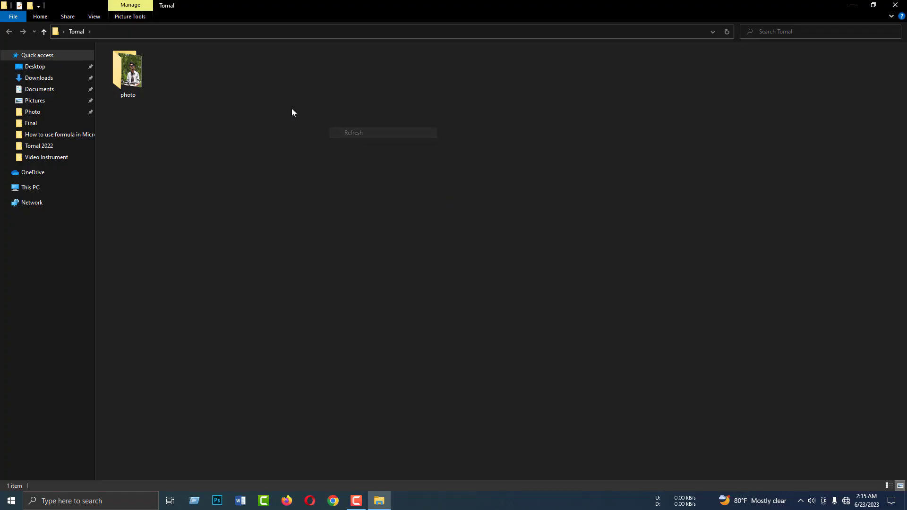
Refresh the Tomal folder listing twice, then open photo and go back to Tomal
right_click(291, 109)
left_click(325, 149)
right_click(296, 129)
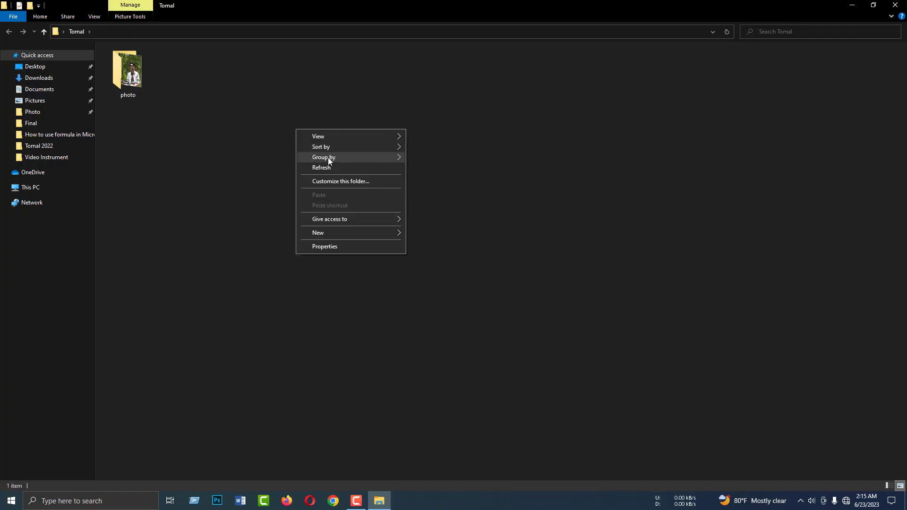
left_click(327, 167)
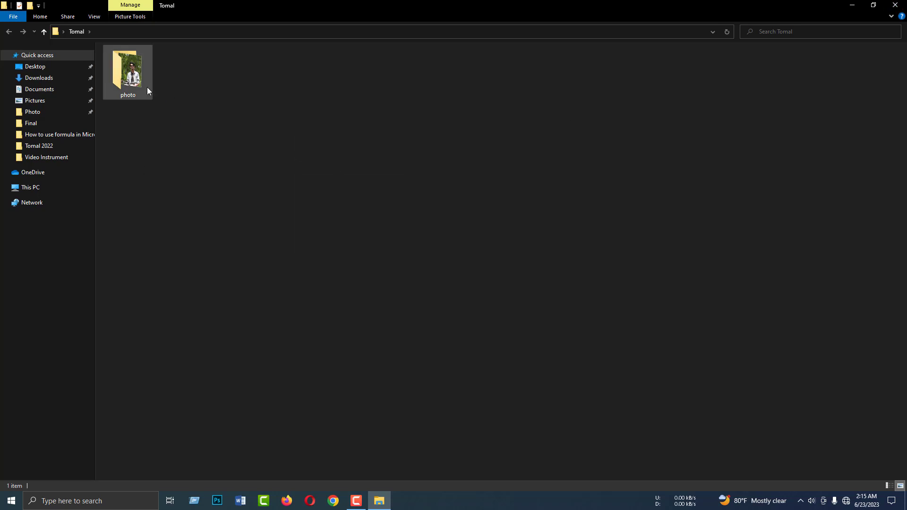
double_click(132, 85)
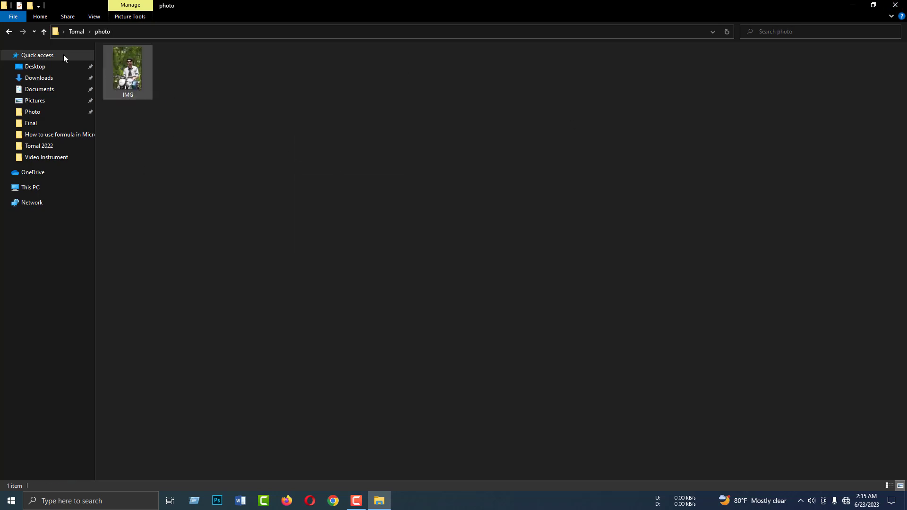
left_click(10, 33)
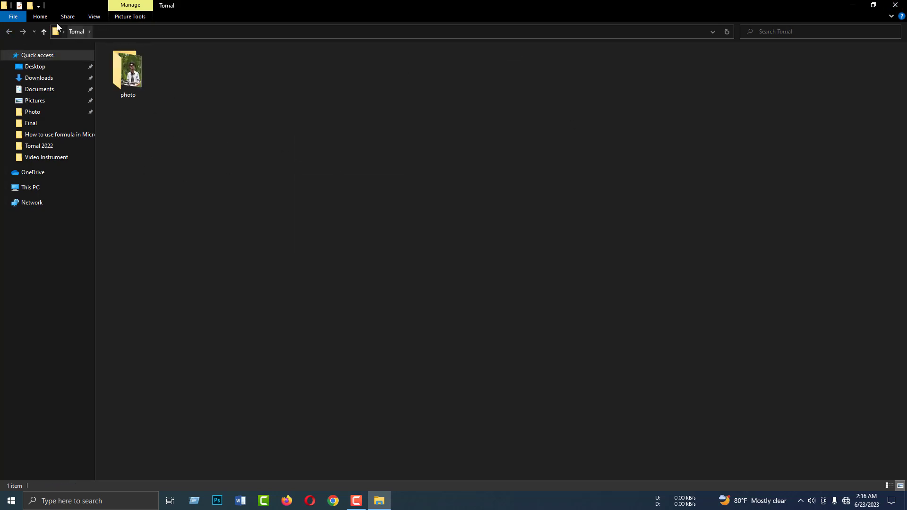
Launch Command Prompt at Tomal by entering cmd in the Explorer address bar
mouse_move(43, 22)
left_mouse_down()
mouse_move(118, 40)
mouse_move(230, 44)
left_mouse_up()
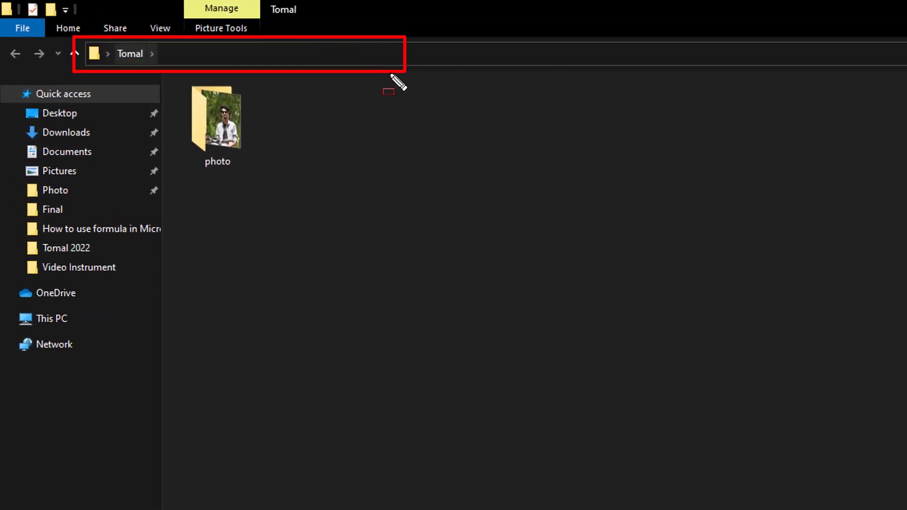
key("Escape")
left_click(321, 55)
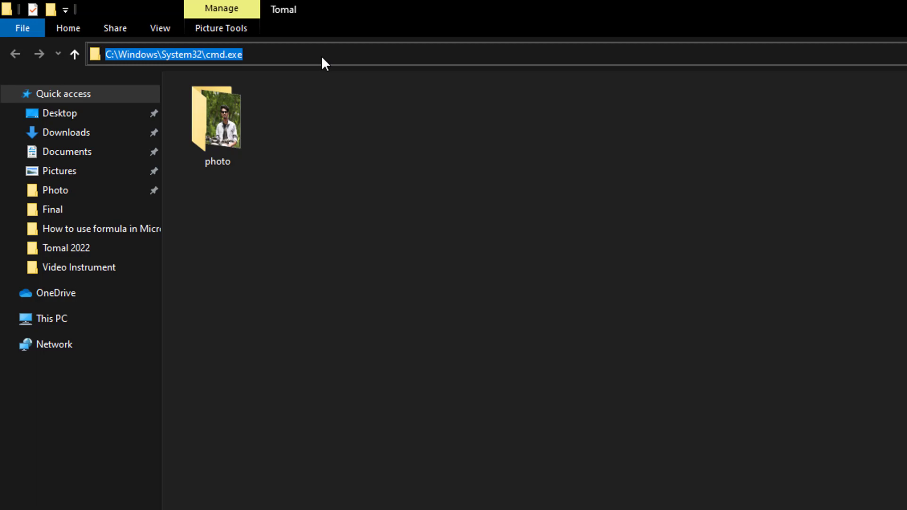
type("cmd")
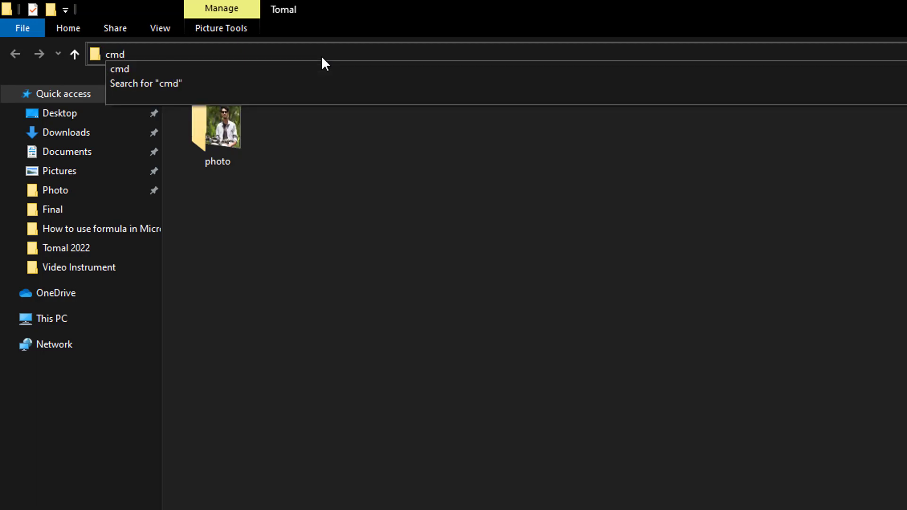
key("Return")
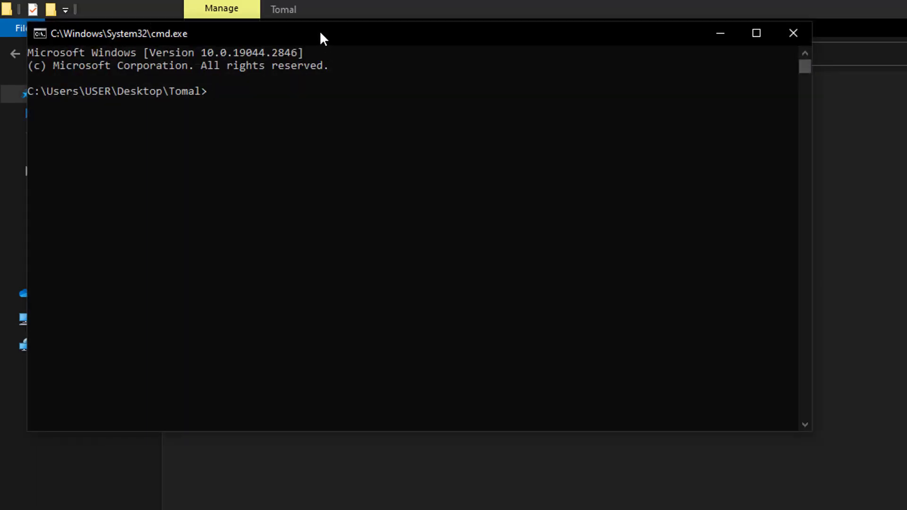
Move the Command Prompt aside and enter 'attrib +h +s +r' at the Tomal prompt, unrun
left_click_drag(321, 33, 553, 173)
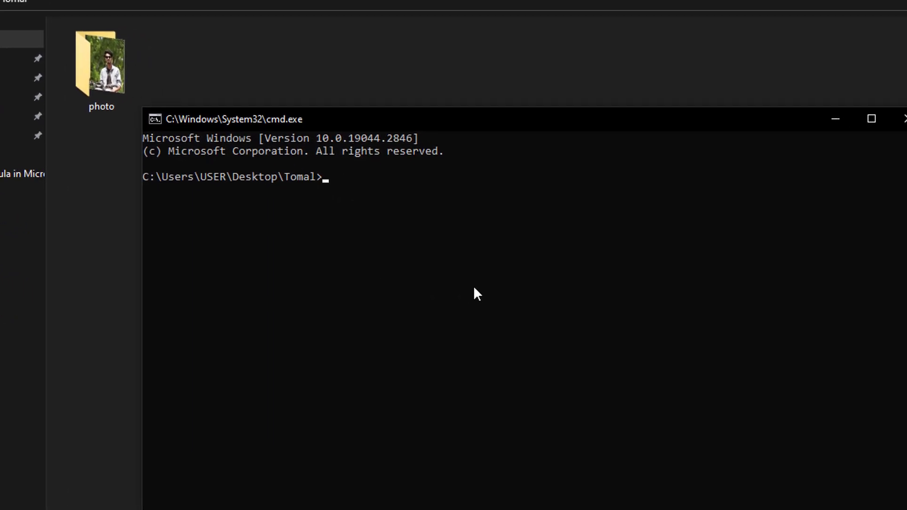
type("attrib +h +s +r")
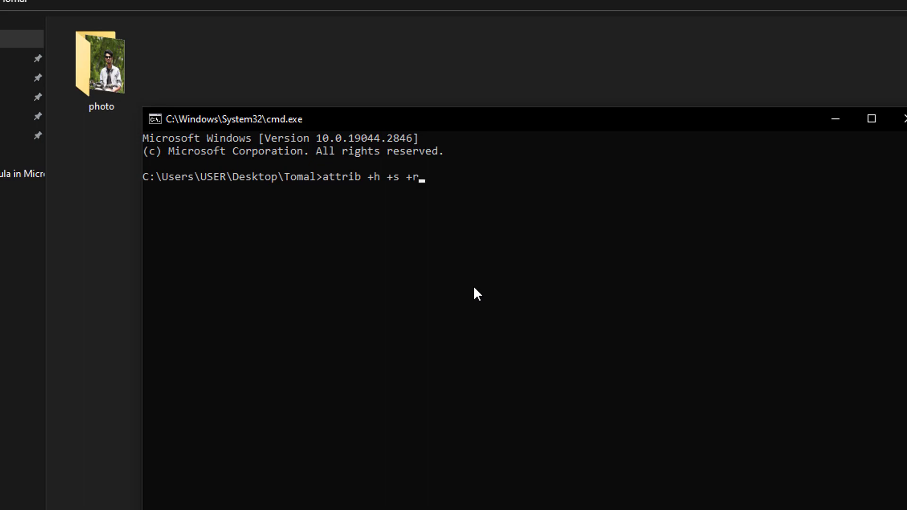
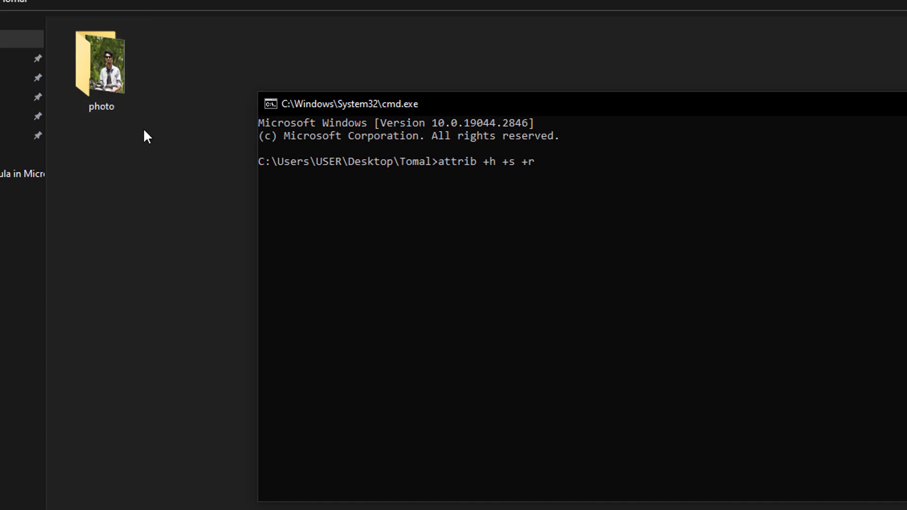
Copy the folder name 'photo' from its rename box, leaving the name unchanged
right_click(100, 89)
left_click(162, 482)
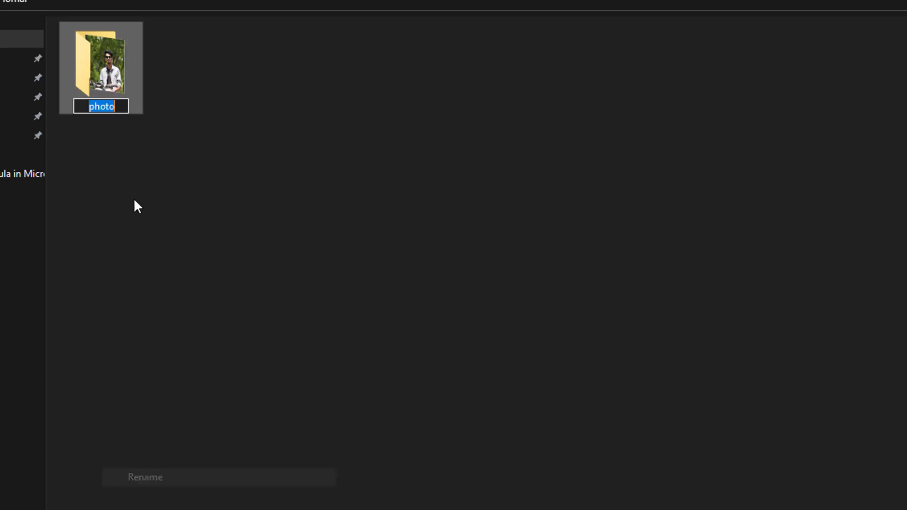
right_click(105, 108)
left_click(142, 157)
left_click(161, 166)
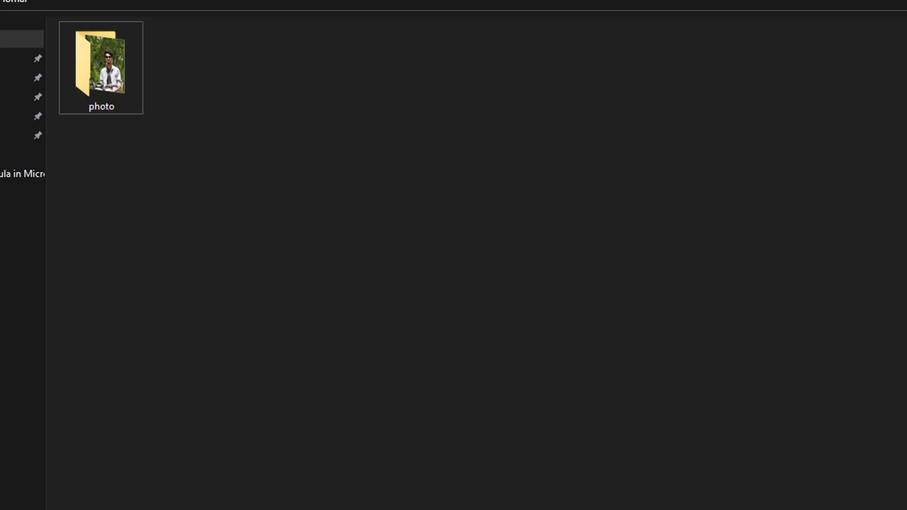
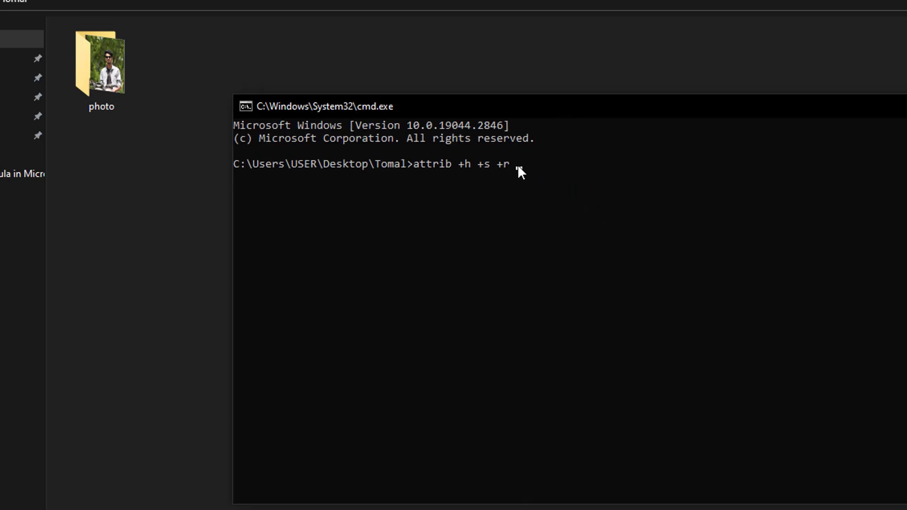
Run 'attrib +h +s +r photo' to hide the photo folder, then close the console
type("photo")
key("Return")
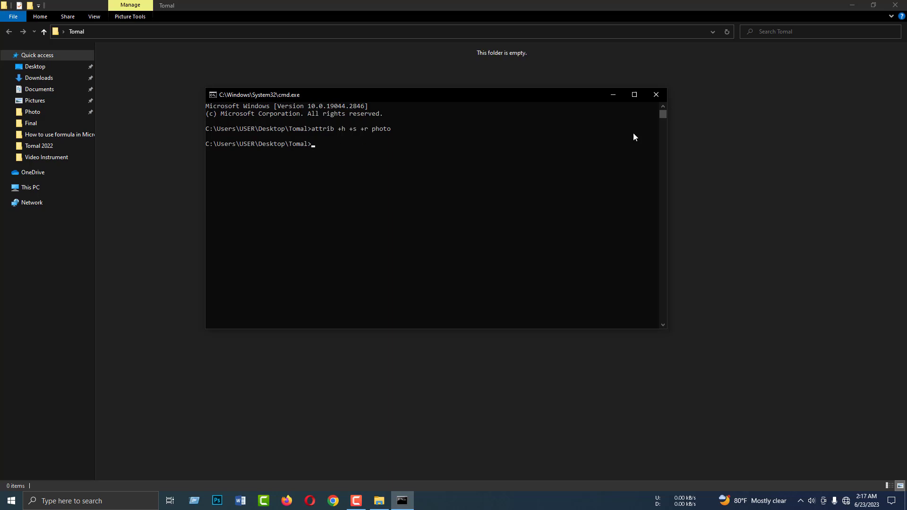
left_click(656, 94)
Refresh the Tomal folder and confirm it now appears empty
right_click(367, 129)
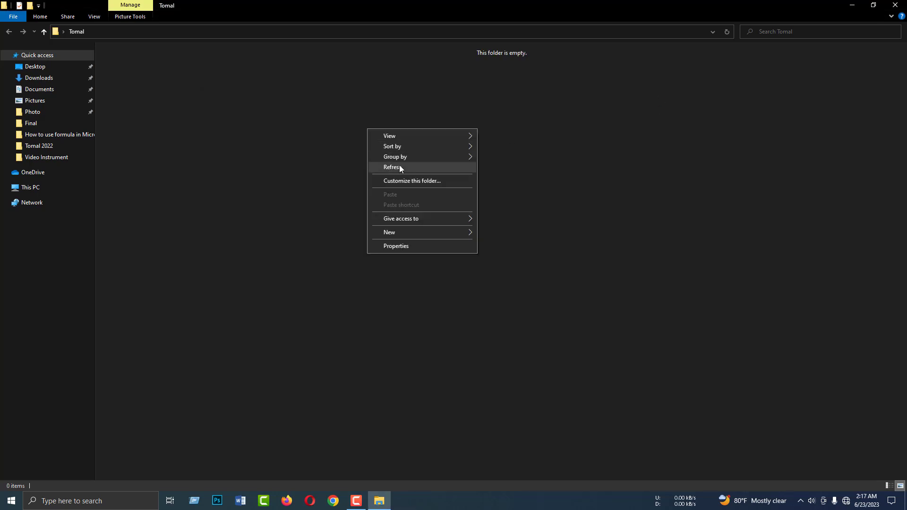
left_click(399, 167)
left_click_drag(118, 67, 653, 371)
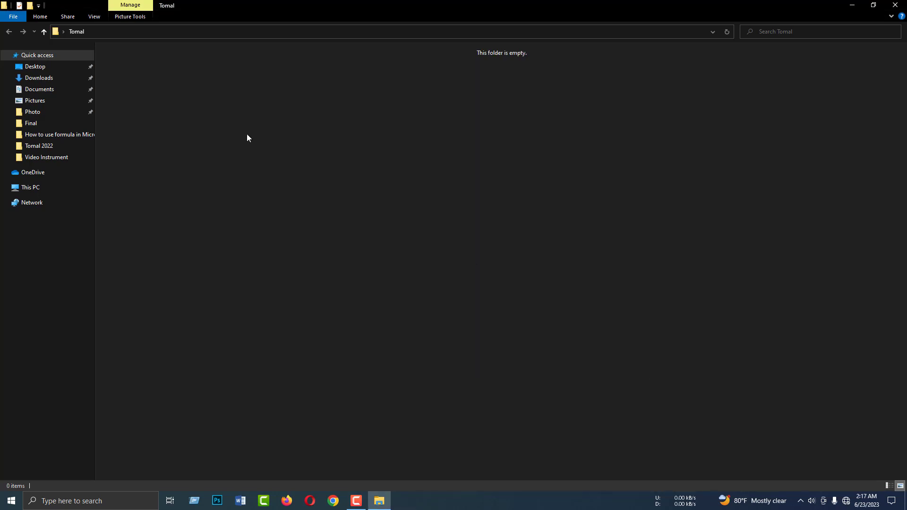
right_click(211, 112)
left_click(232, 149)
Open a Command Prompt in the Tomal folder from the address bar with cmd
left_click(172, 32)
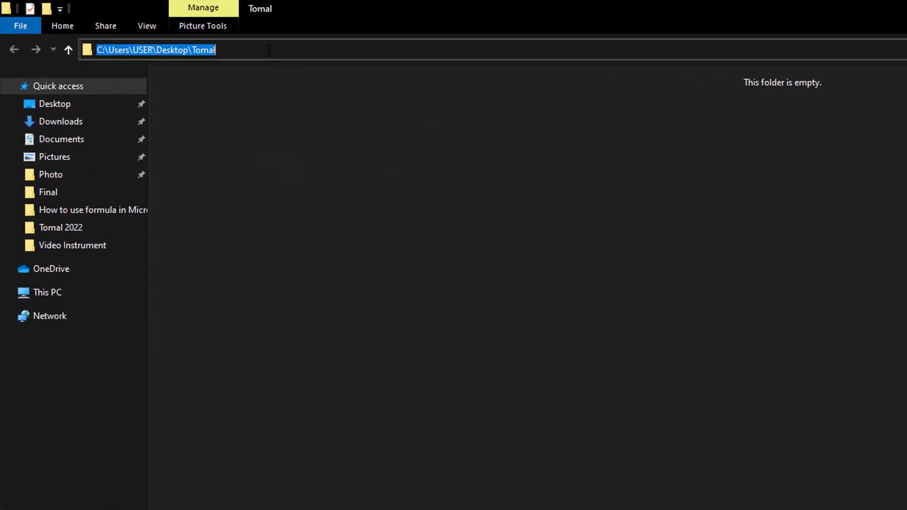
type("cmd")
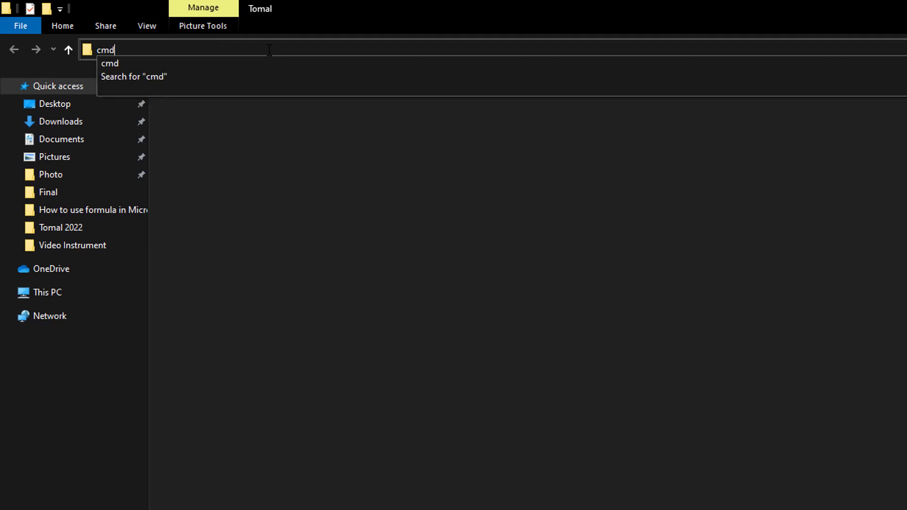
key("Return")
left_click_drag(292, 69, 470, 127)
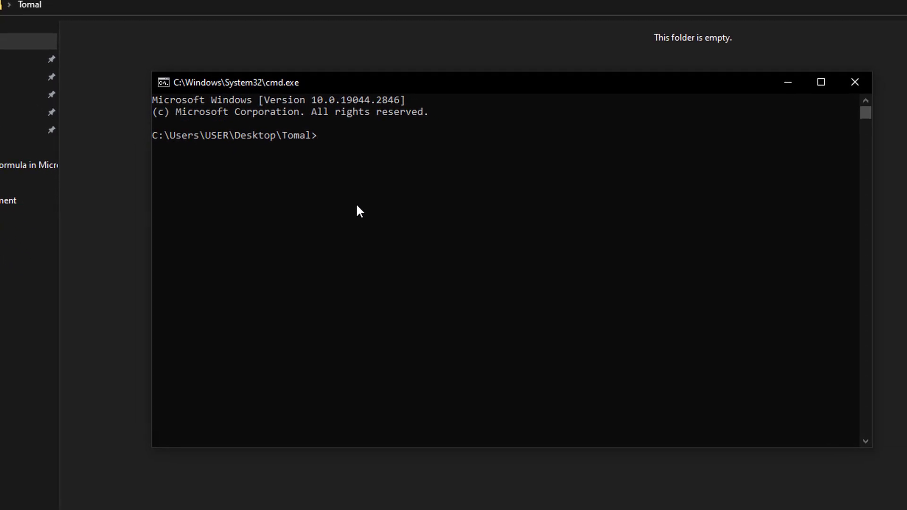
Run 'attrib -h -s -r photo' to unhide the photo folder, then close the console
type("attrib")
type("-h -s -r")
type("photo")
key("Return")
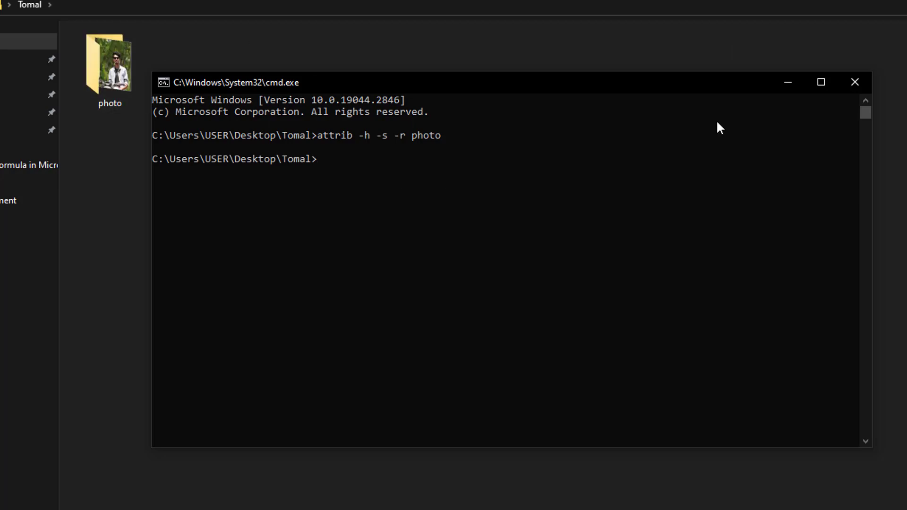
left_click(855, 82)
Refresh Tomal, open the photo folder to check the IMG picture, then return
right_click(360, 145)
left_click(378, 205)
double_click(108, 66)
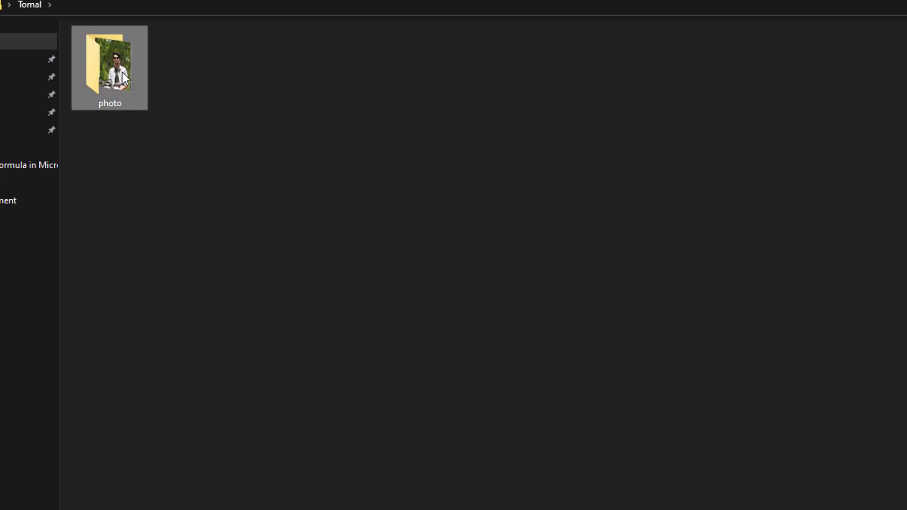
right_click(249, 117)
left_click(297, 180)
left_click(121, 71)
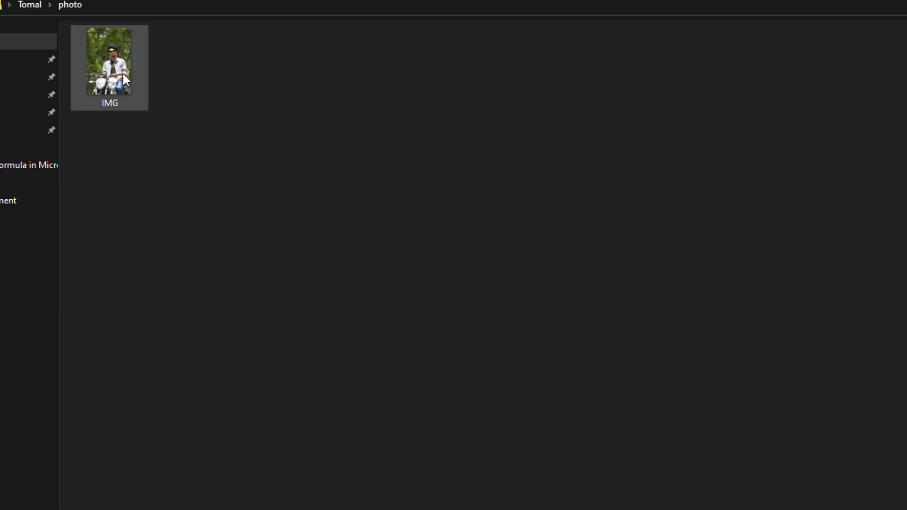
key("BackSpace")
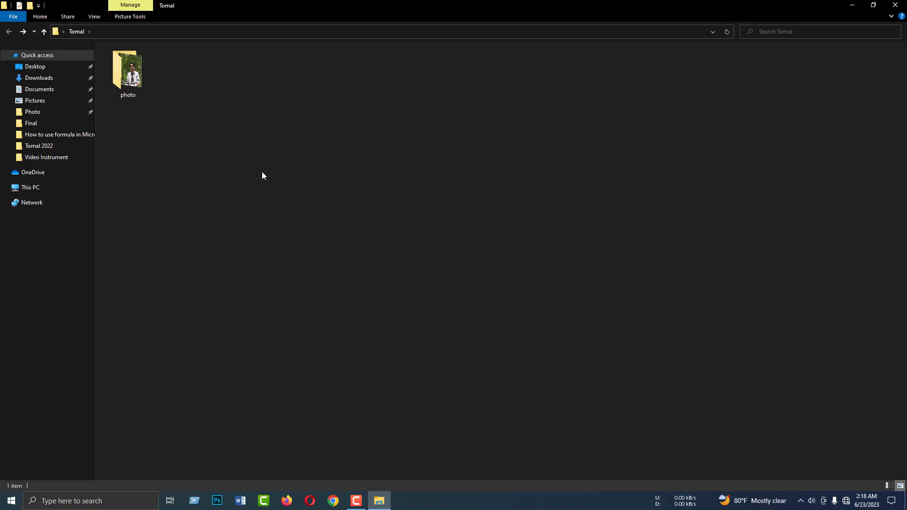
Tick Hidden in the photo folder's Properties, apply and confirm, then refresh Tomal
right_click(126, 76)
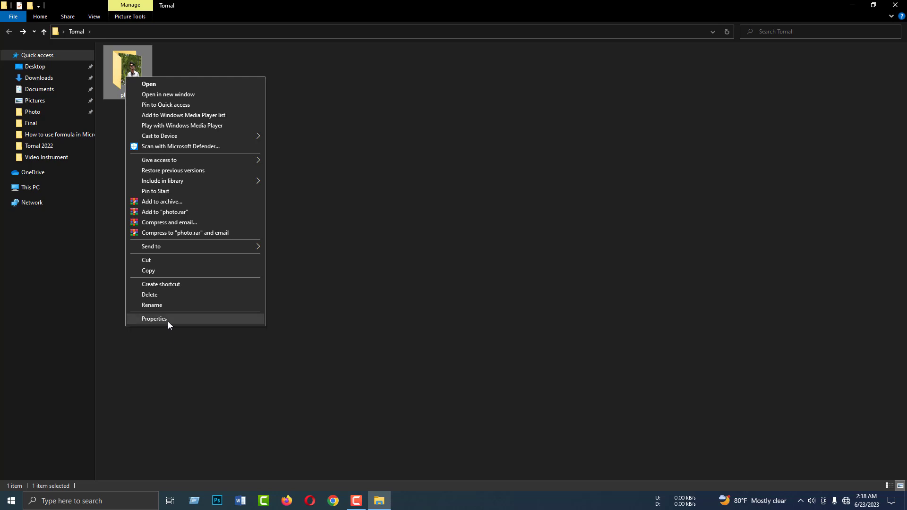
left_click(168, 319)
left_click(177, 237)
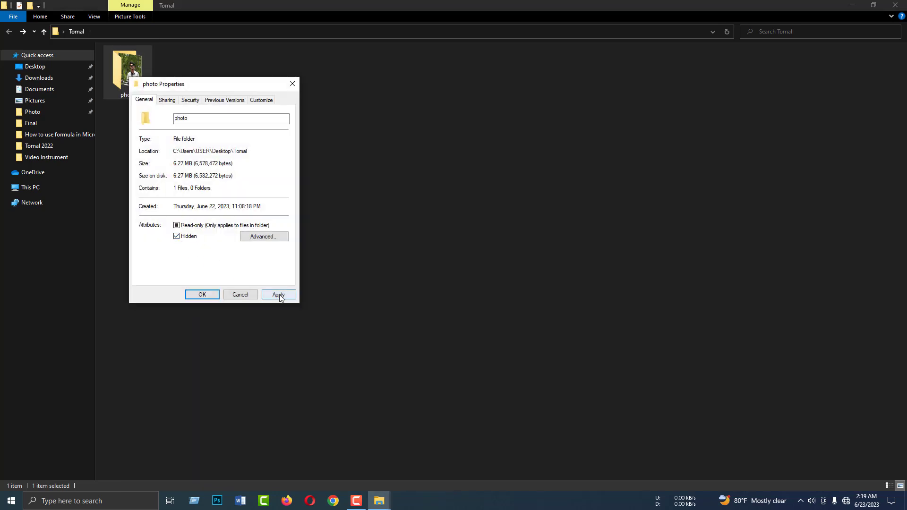
left_click(279, 294)
left_click(259, 203)
left_click(202, 295)
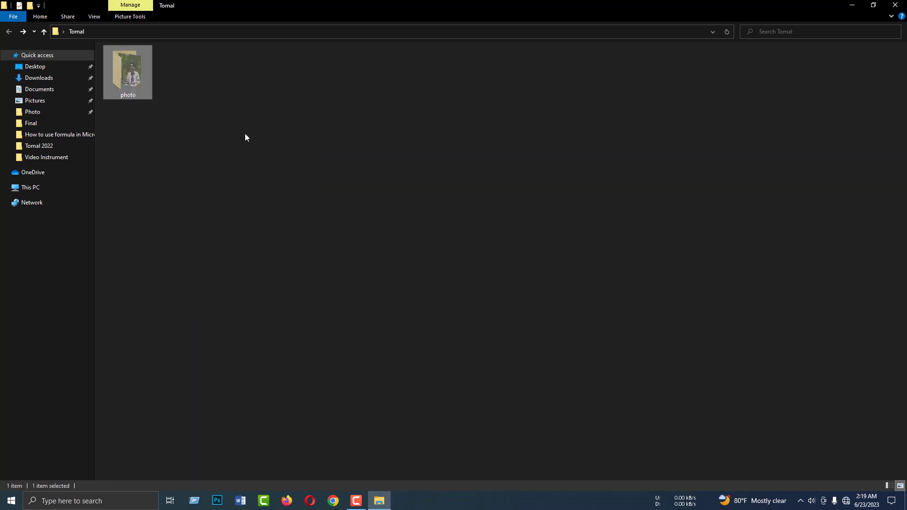
right_click(223, 122)
left_click(245, 159)
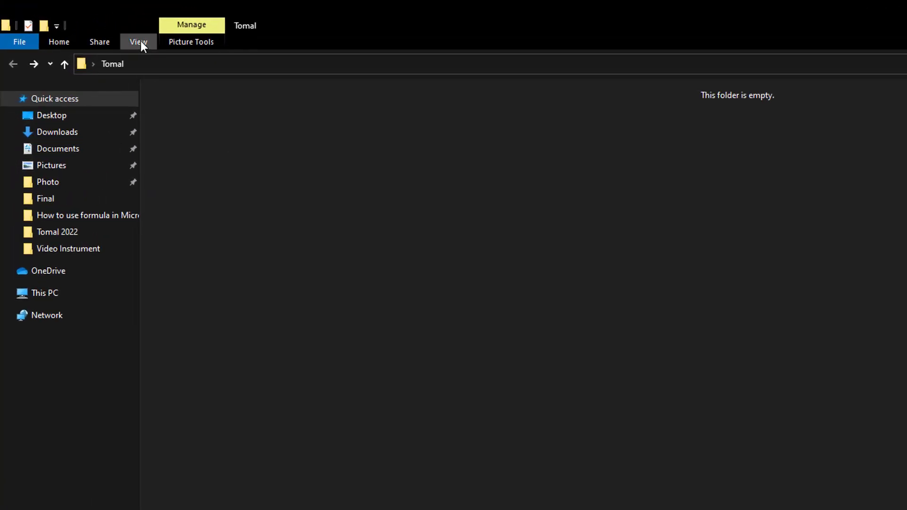
Turn on Hidden items in the View options and peek inside the photo folder
left_click(138, 41)
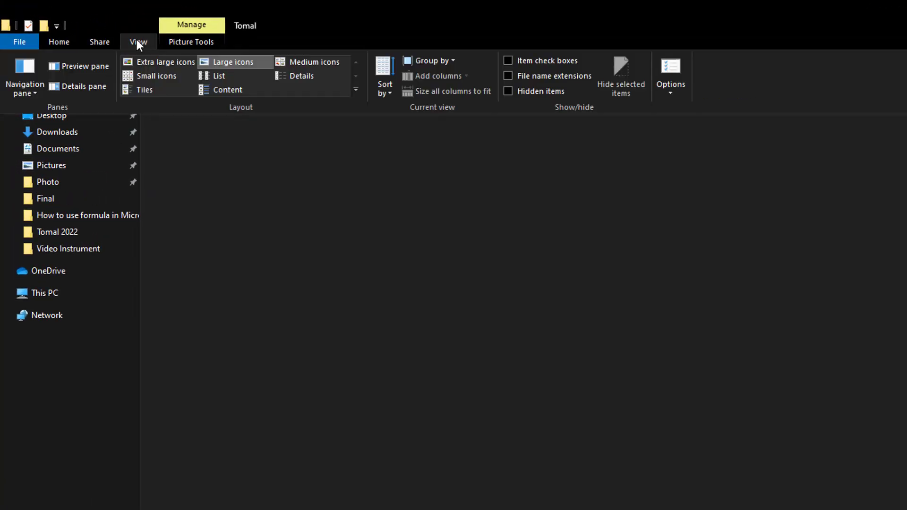
left_click(509, 89)
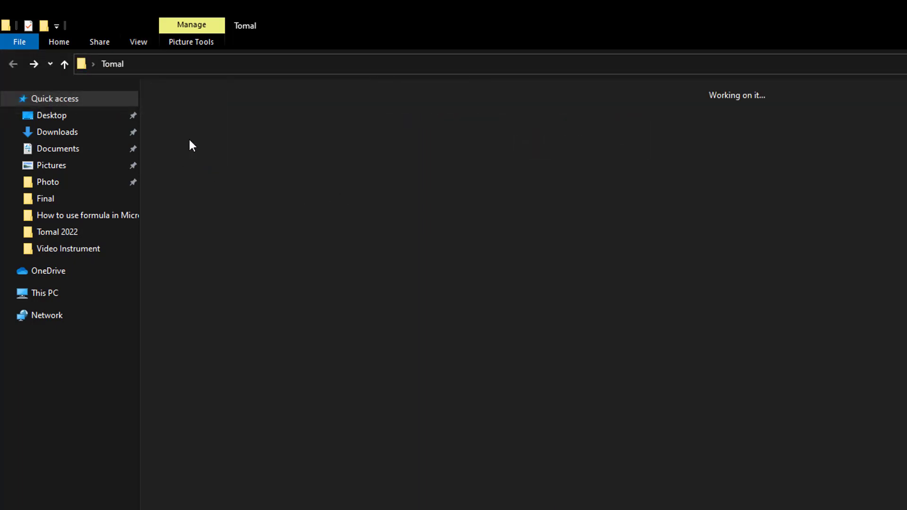
double_click(162, 100)
left_click(13, 64)
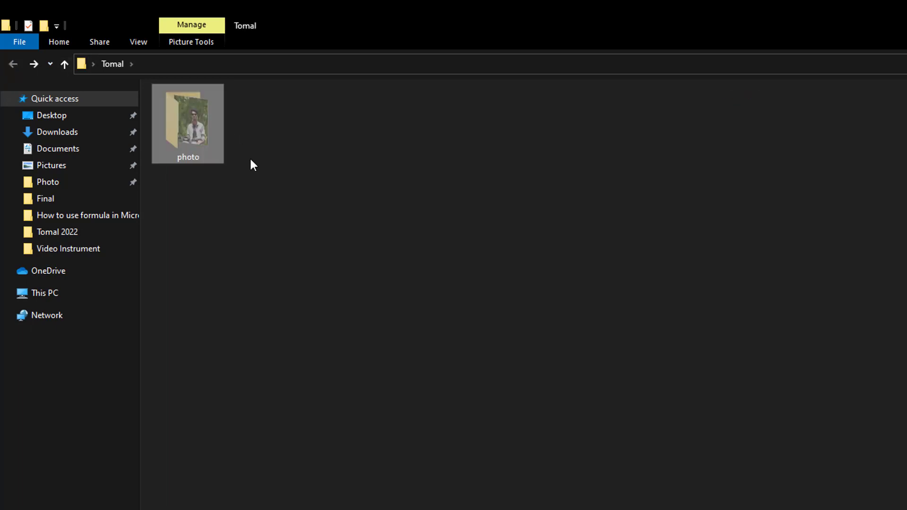
Untick Hidden in the photo folder's Properties, confirm the change, and refresh Tomal
right_click(197, 135)
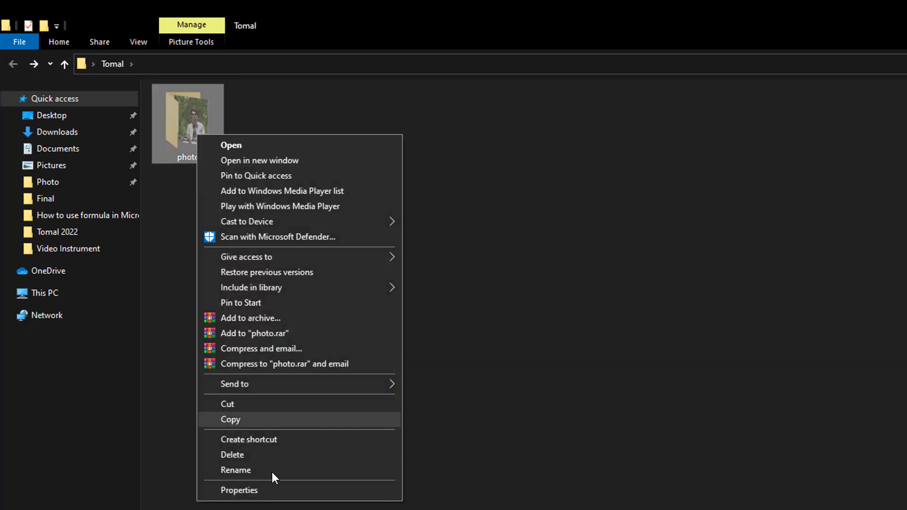
left_click(273, 490)
left_click(287, 369)
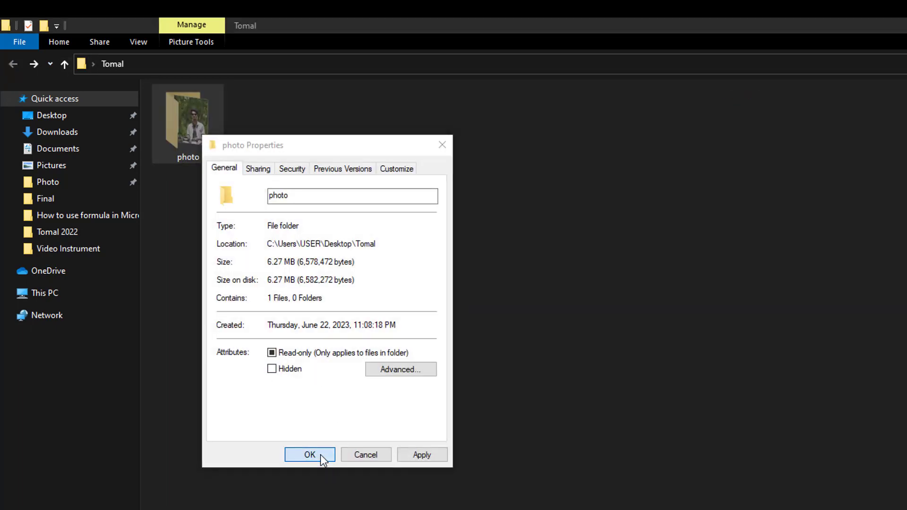
left_click(320, 455)
left_click(393, 320)
right_click(355, 211)
left_click(378, 267)
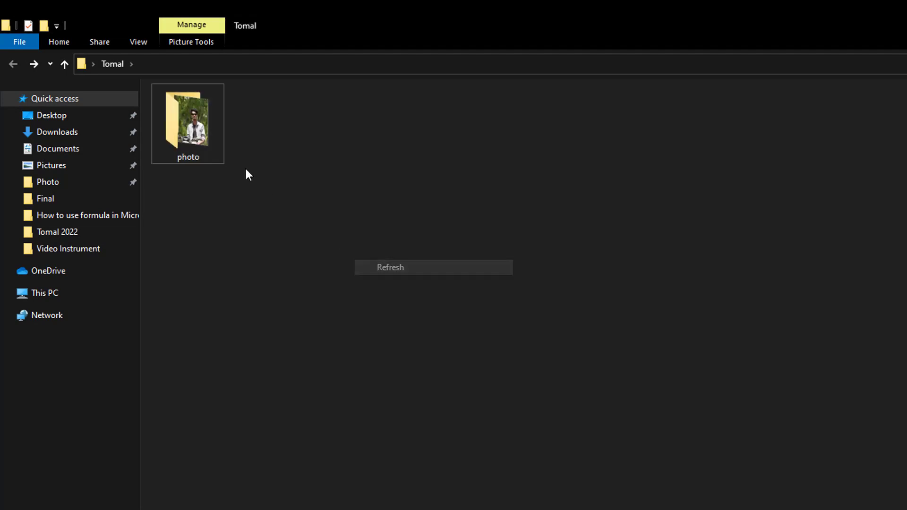
Open photo to check its picture, then go back to Tomal and refresh
double_click(214, 148)
left_click(13, 63)
right_click(346, 224)
left_click(383, 280)
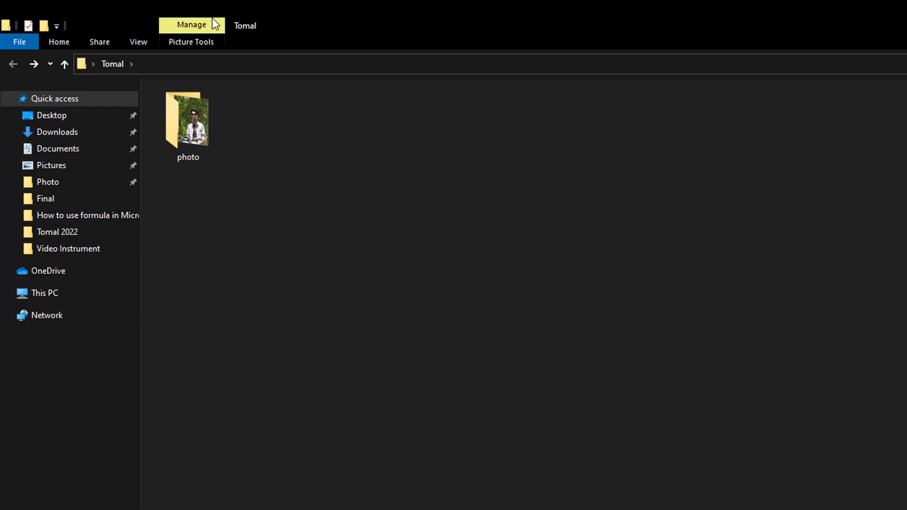
Open a Command Prompt in Tomal by entering cmd in the address bar
left_click(136, 45)
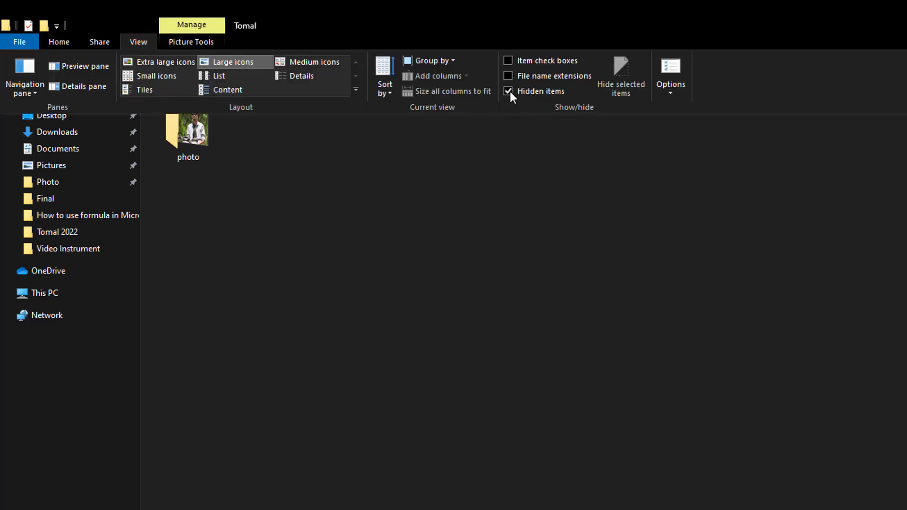
left_click(362, 195)
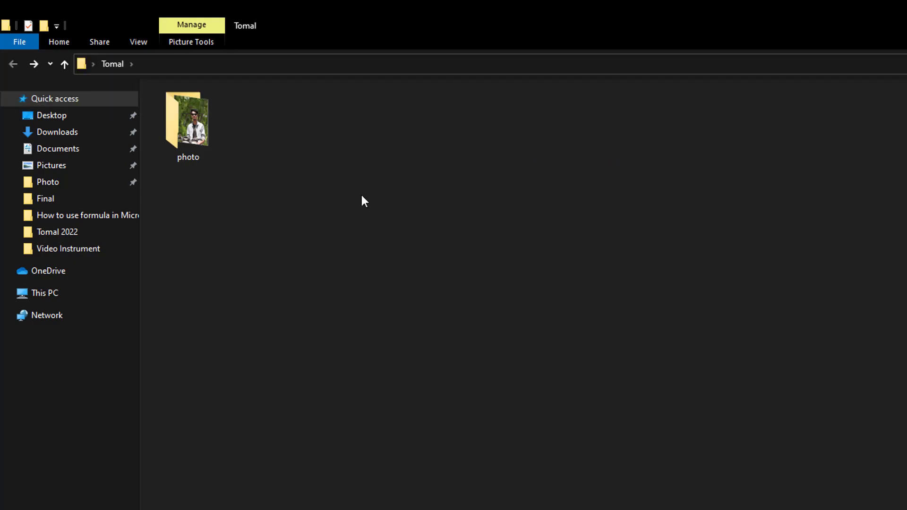
left_click(204, 66)
type("cmd")
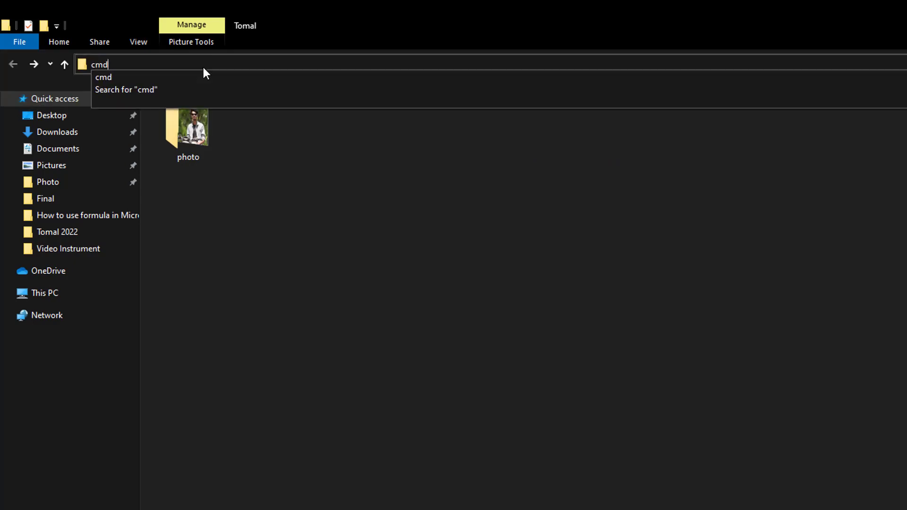
key("Return")
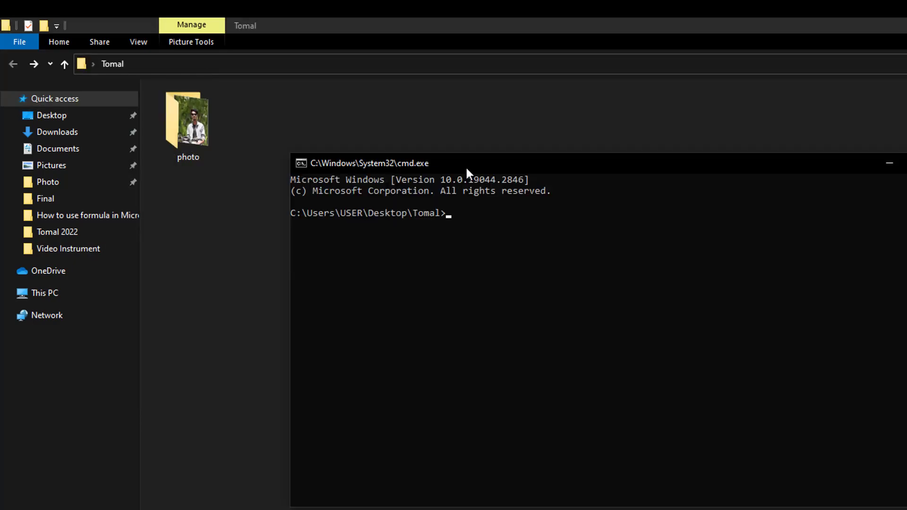
Run 'attrib +h +s +r photo' and refresh Tomal, which now shows empty
type("attrib +h +s +r photo")
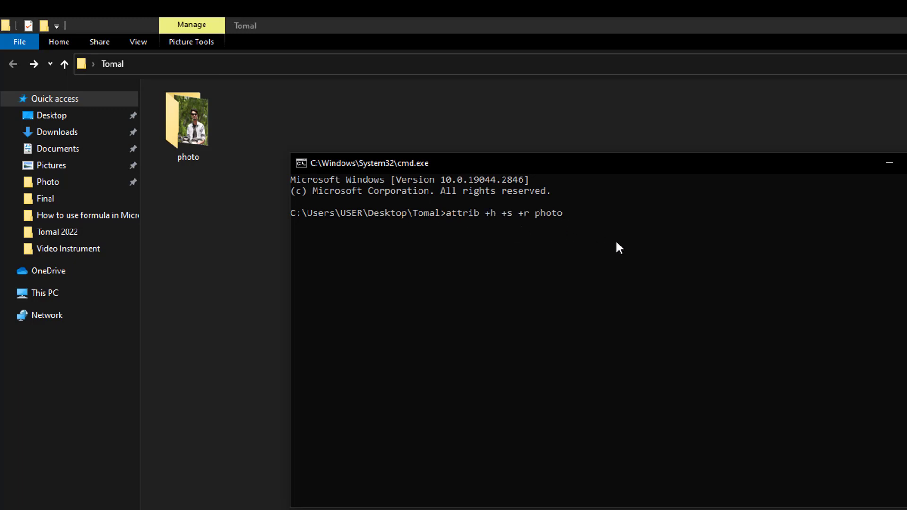
key("Return")
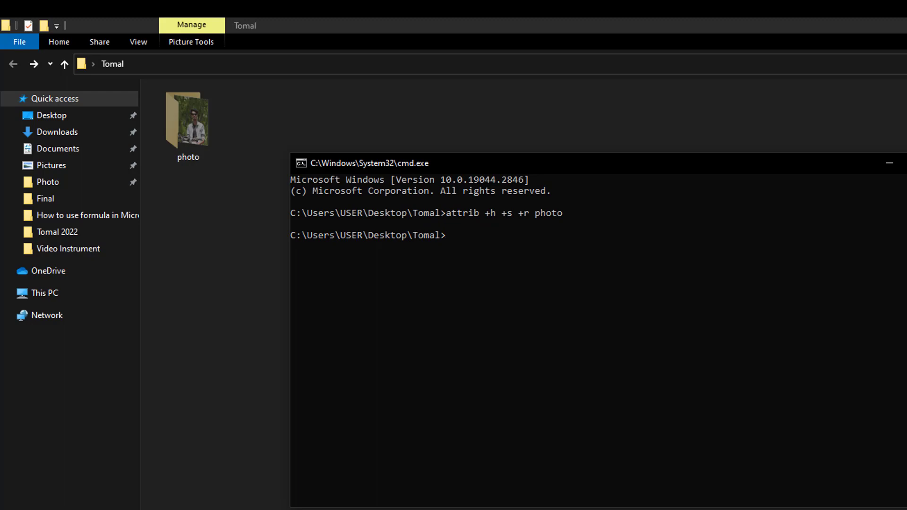
right_click(246, 148)
left_click(286, 208)
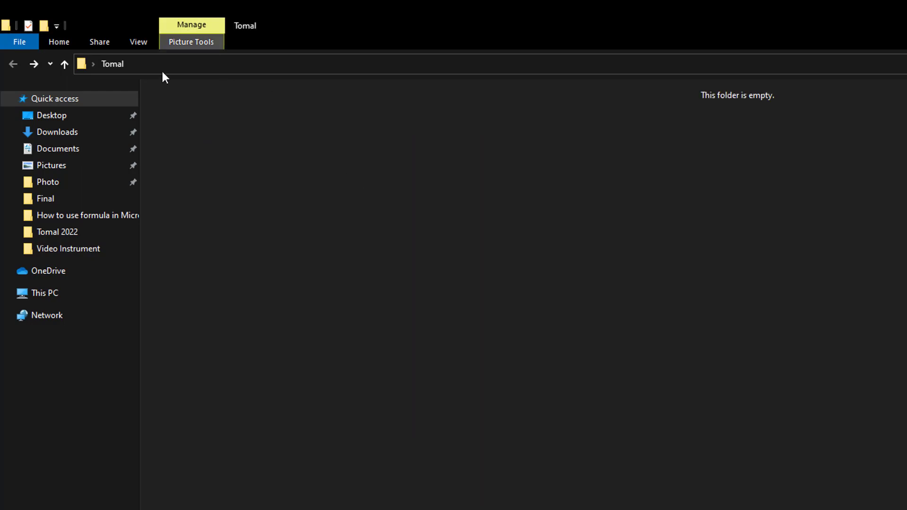
left_click(138, 43)
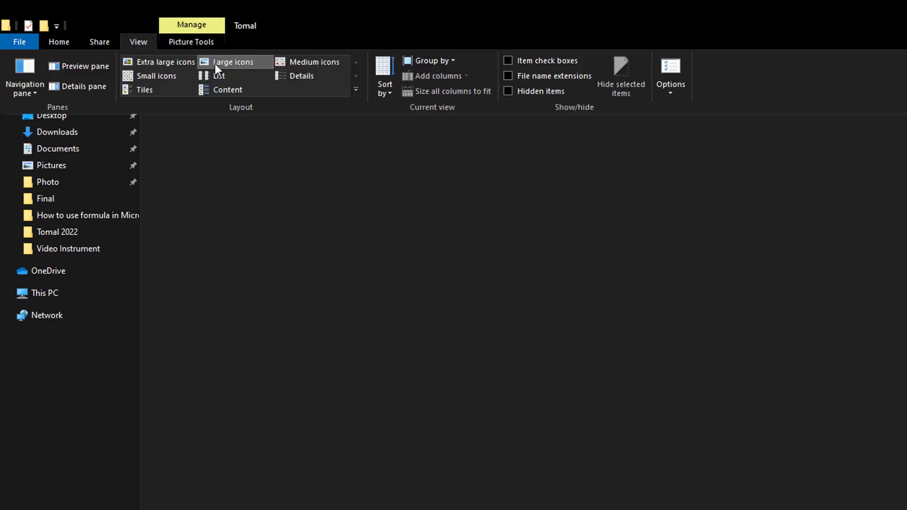
key("Escape")
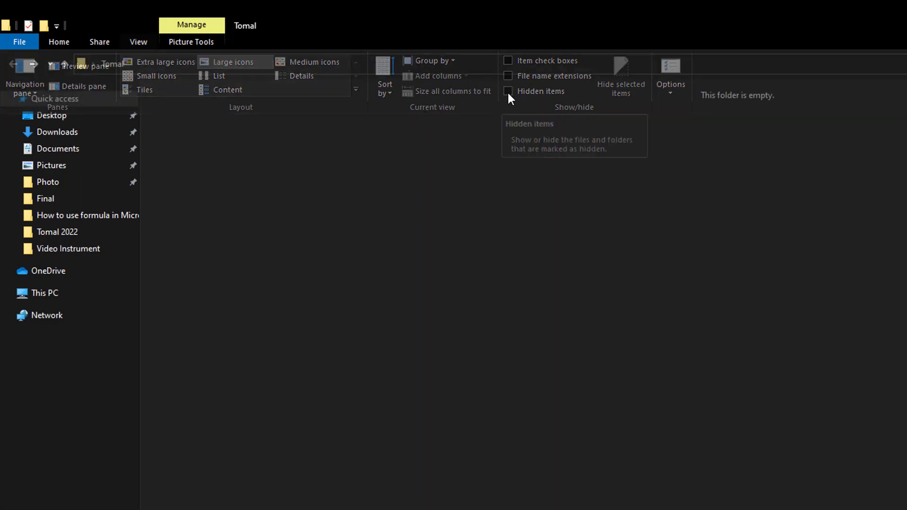
right_click(367, 178)
left_click(412, 234)
left_click_drag(180, 118, 906, 509)
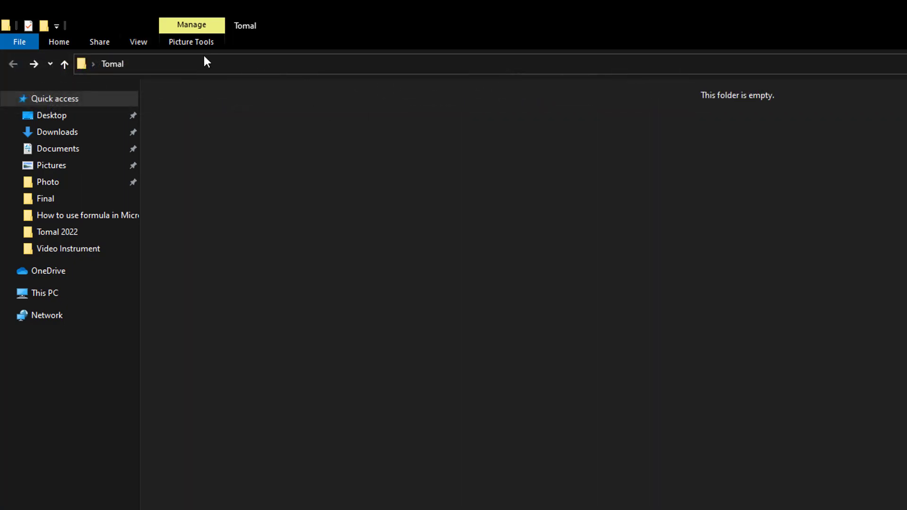
left_click(144, 43)
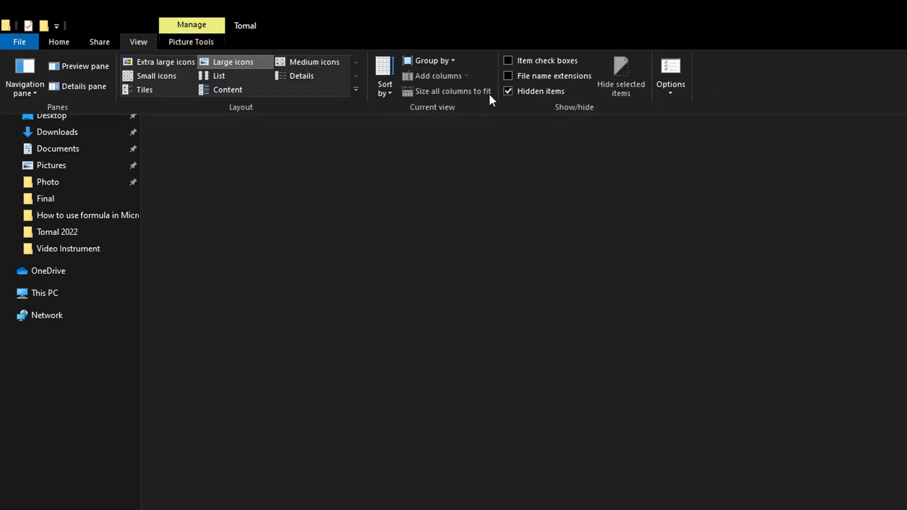
right_click(353, 183)
left_click(399, 237)
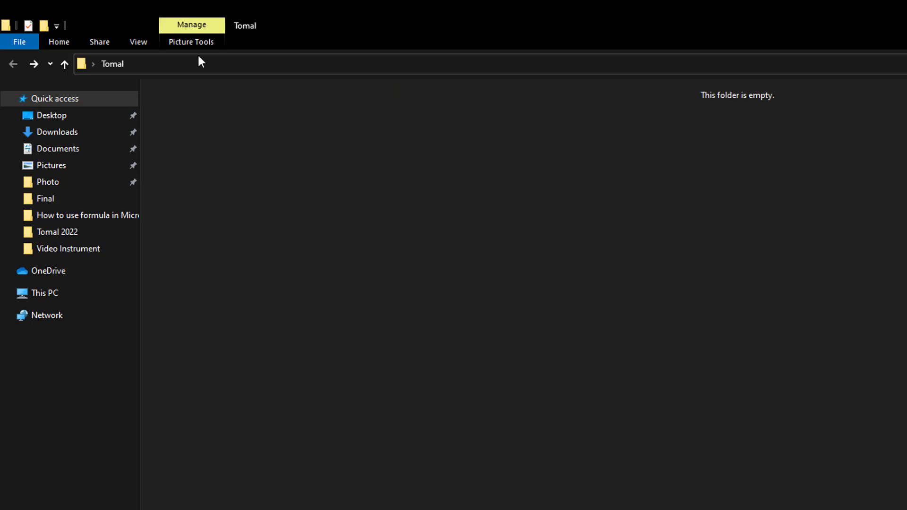
Open a Command Prompt in the Tomal folder by entering cmd in the address bar
left_click(303, 69)
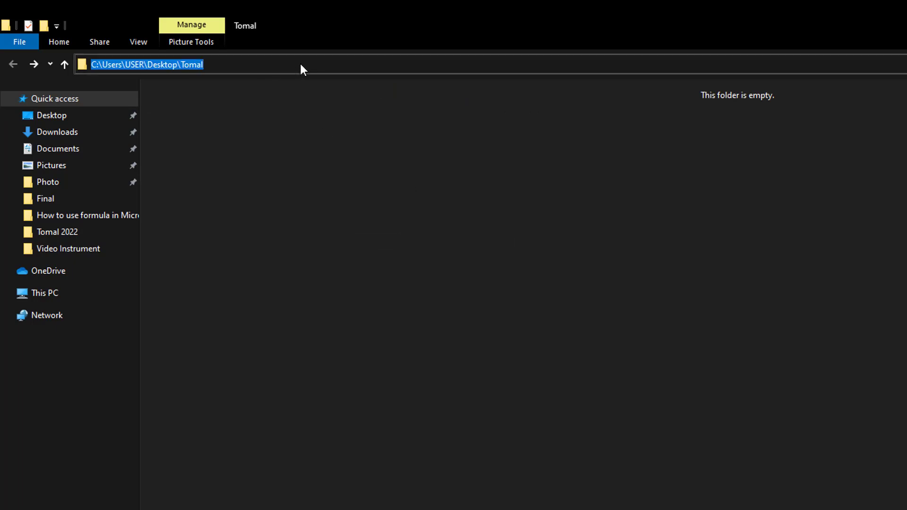
type("cmd")
key("Return")
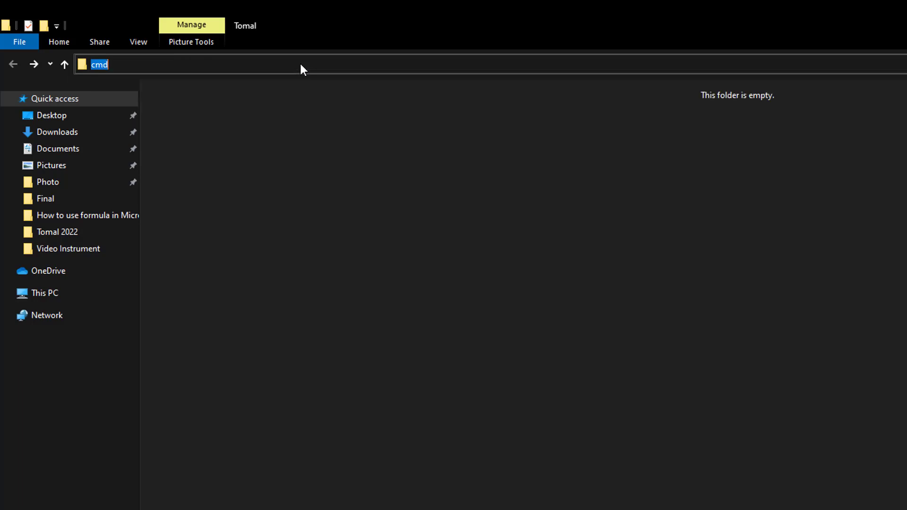
Run 'attrib -h -s -r photo' to make the photo folder visible again
type("attri")
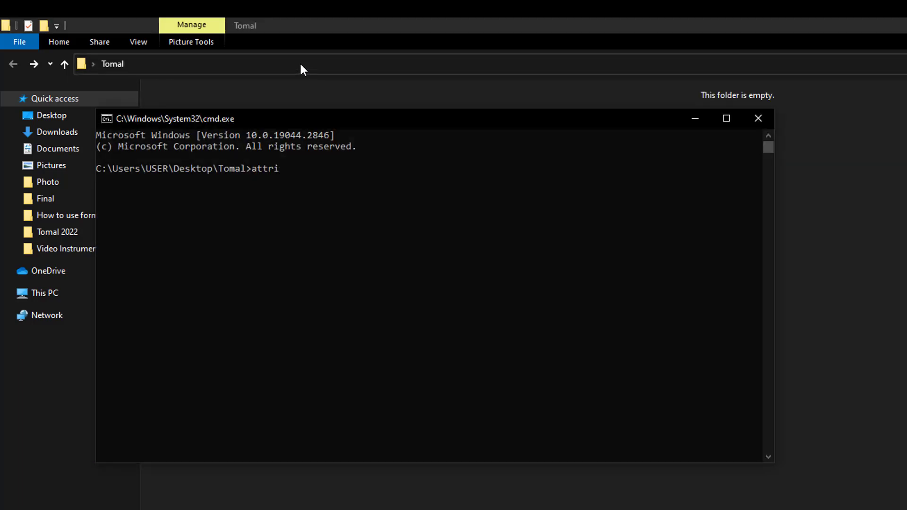
type("b -h -s -r photo")
left_click_drag(404, 122, 588, 175)
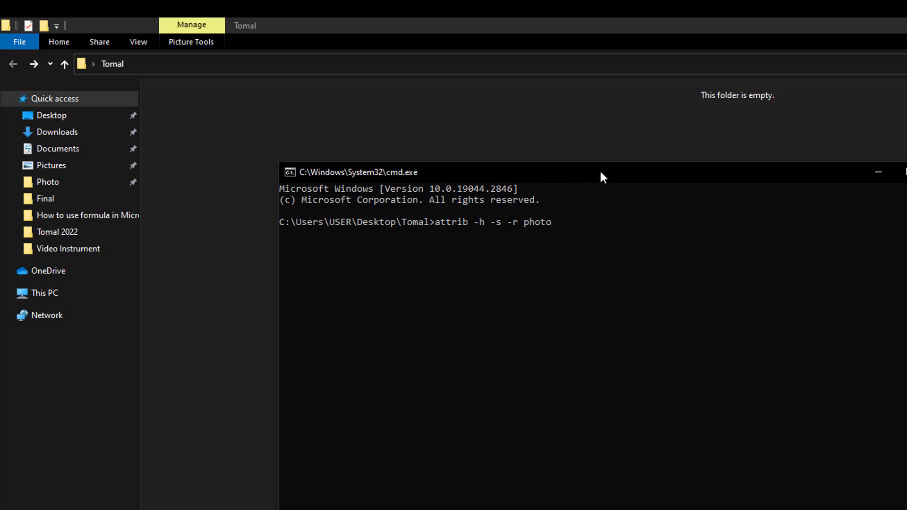
left_click_drag(600, 172, 612, 160)
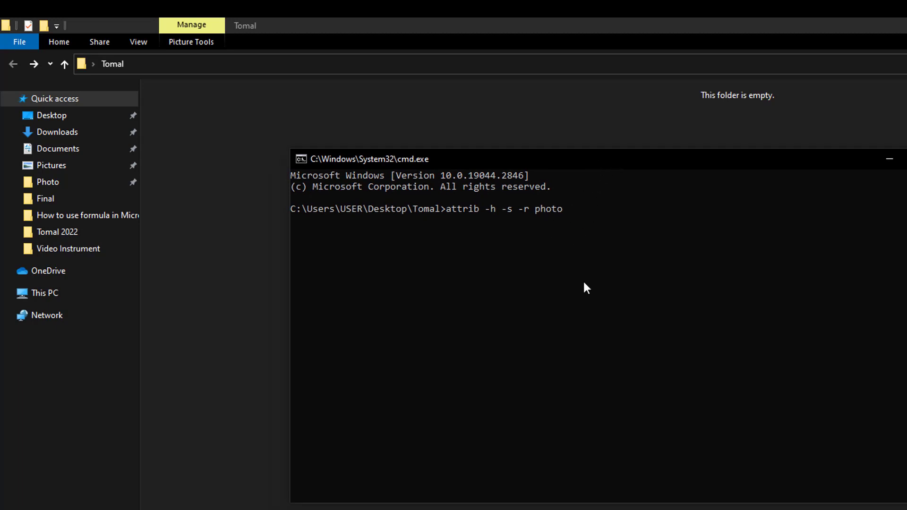
key("Return")
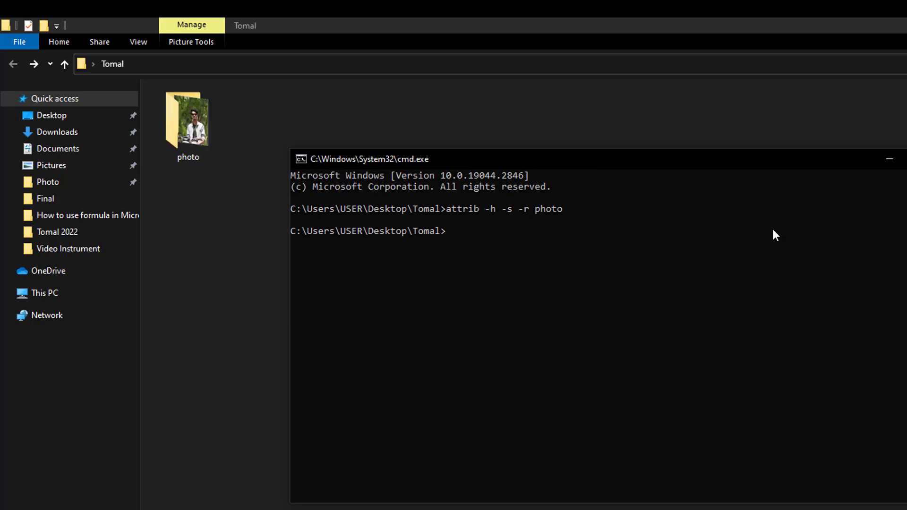
Minimise the console, refresh Tomal, and open photo to check its contents
left_click(890, 159)
right_click(499, 211)
left_click(524, 263)
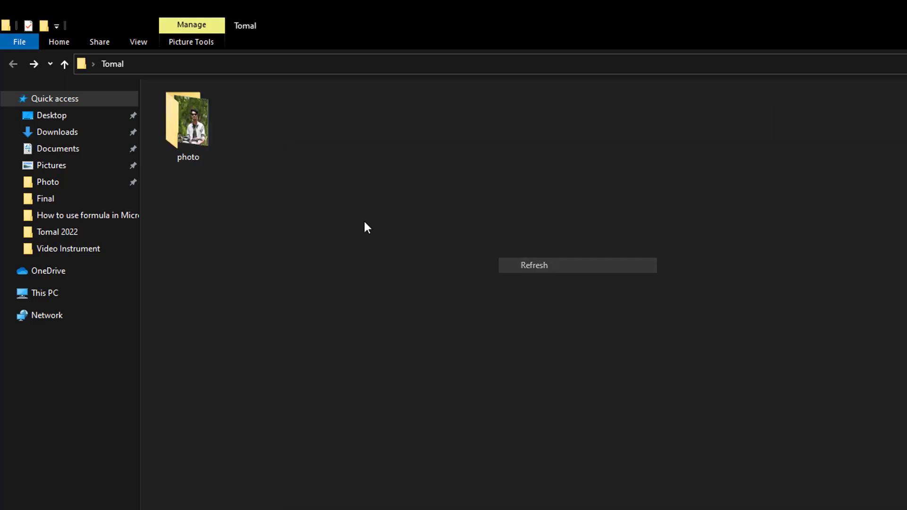
double_click(169, 137)
left_click(15, 64)
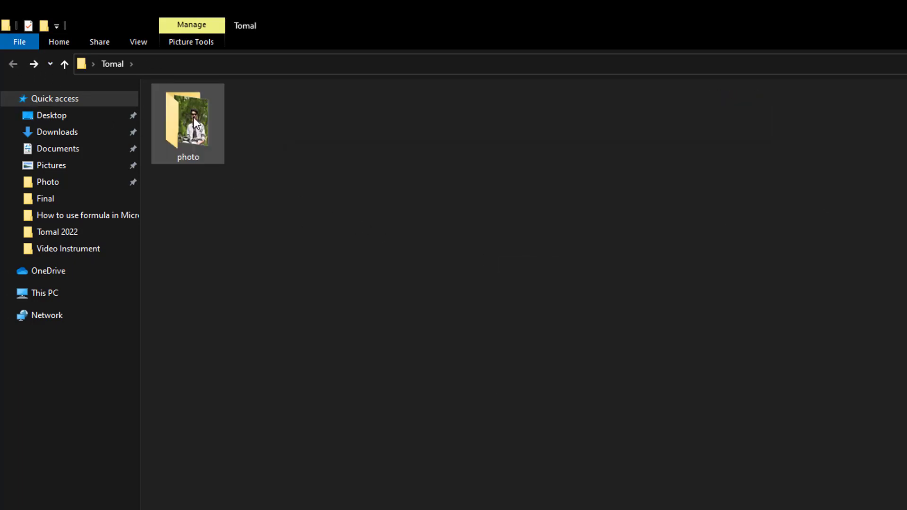
Check the photo folder's Hidden attribute in Properties and cancel without changes
right_click(194, 117)
left_click(239, 471)
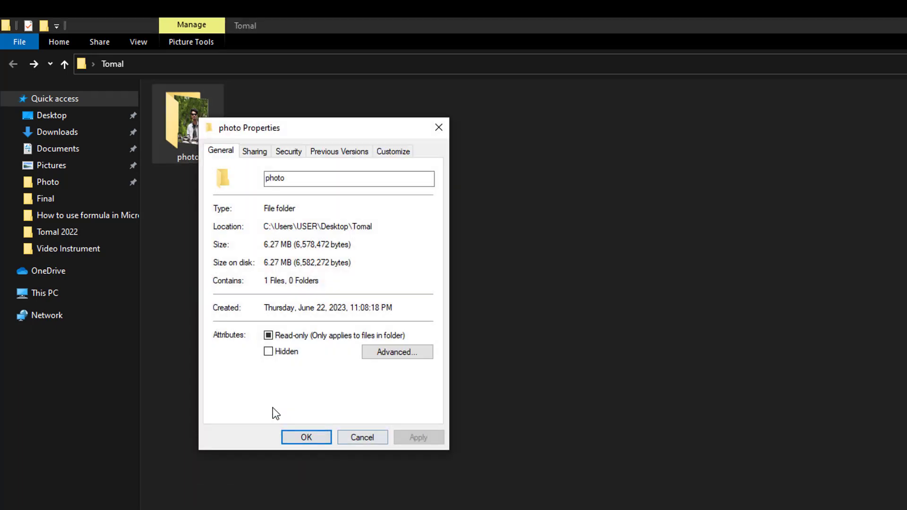
left_click(268, 351)
left_click(268, 351)
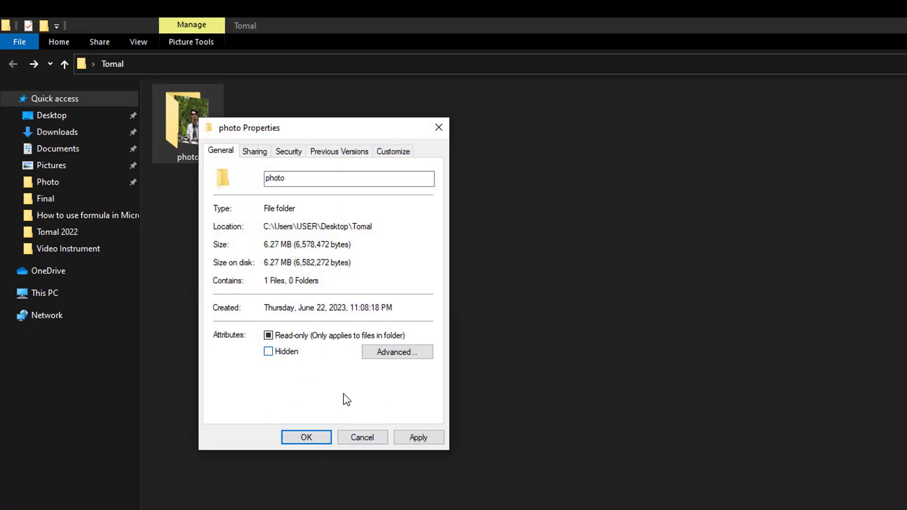
left_click(369, 438)
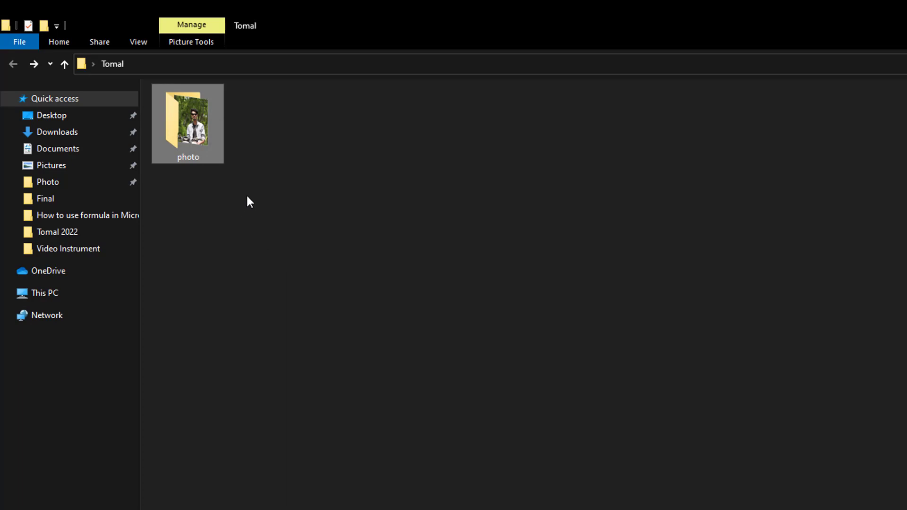
Look over the View ribbon options, then select the address bar
left_click(300, 199)
left_click(140, 41)
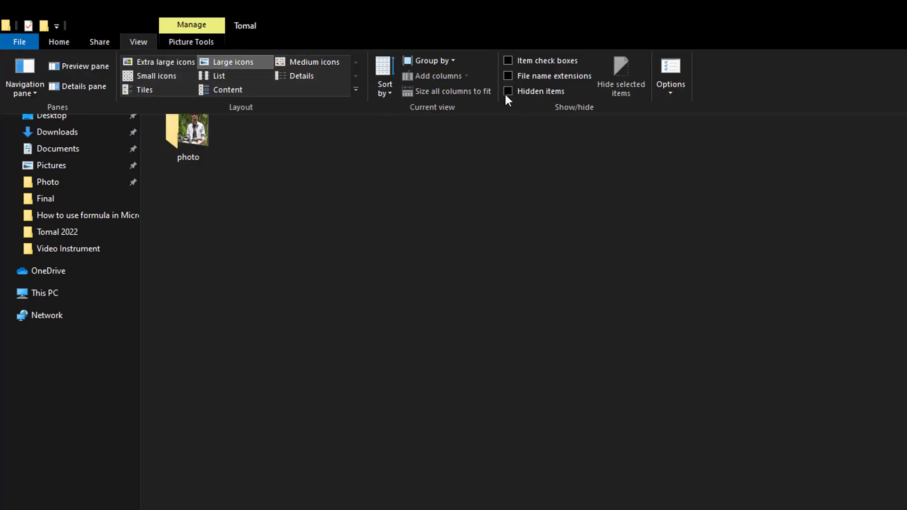
left_click(330, 211)
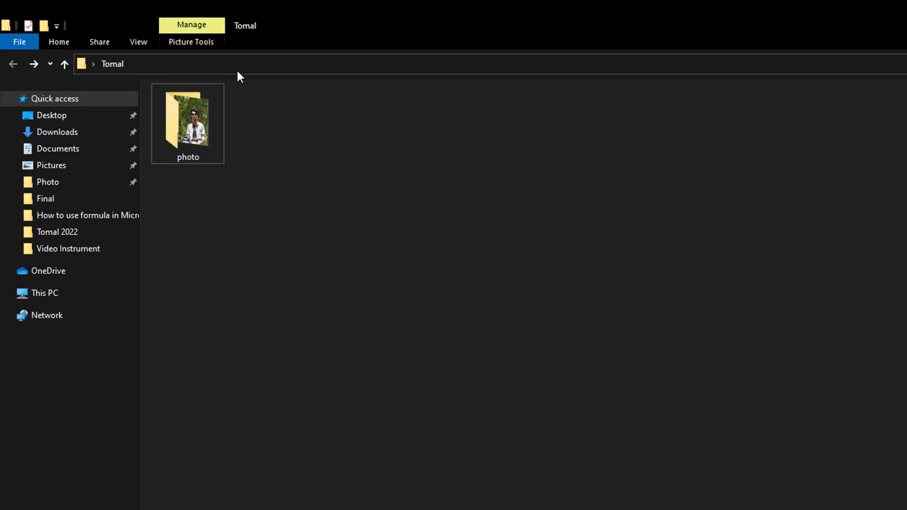
left_click(281, 66)
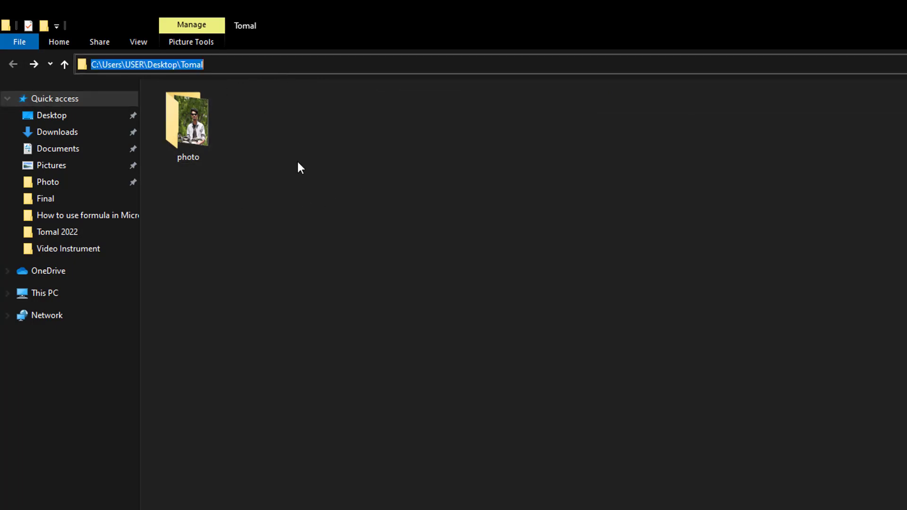
left_click(293, 211)
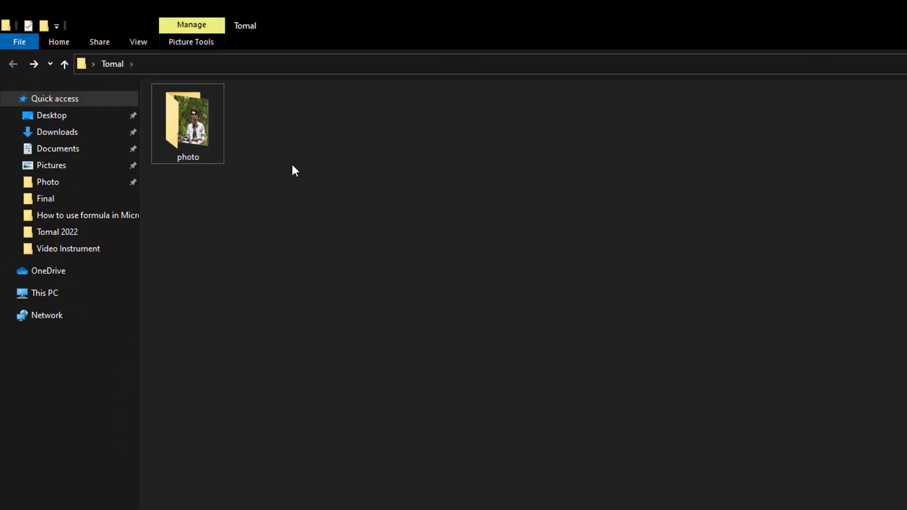
Refresh Tomal and rename the photo folder to 'new photo'
right_click(320, 167)
left_click(364, 214)
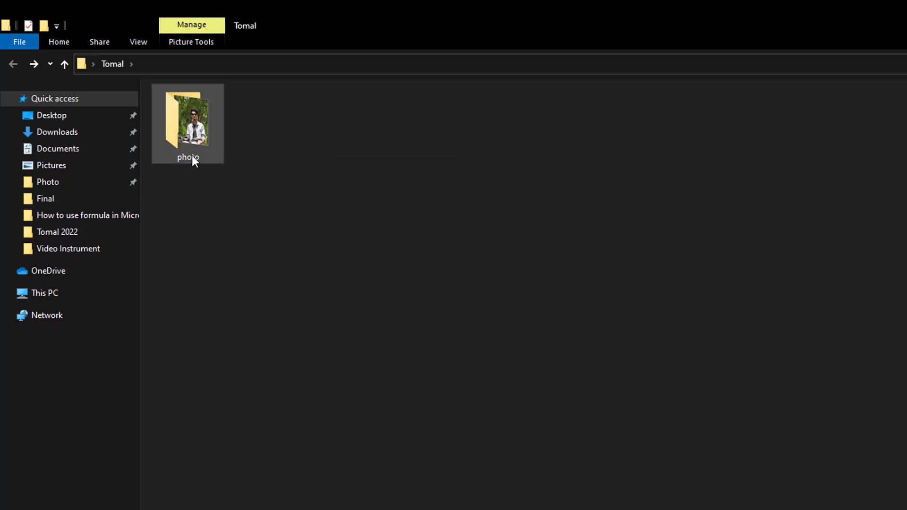
right_click(330, 172)
left_click(369, 229)
right_click(183, 145)
left_click(242, 479)
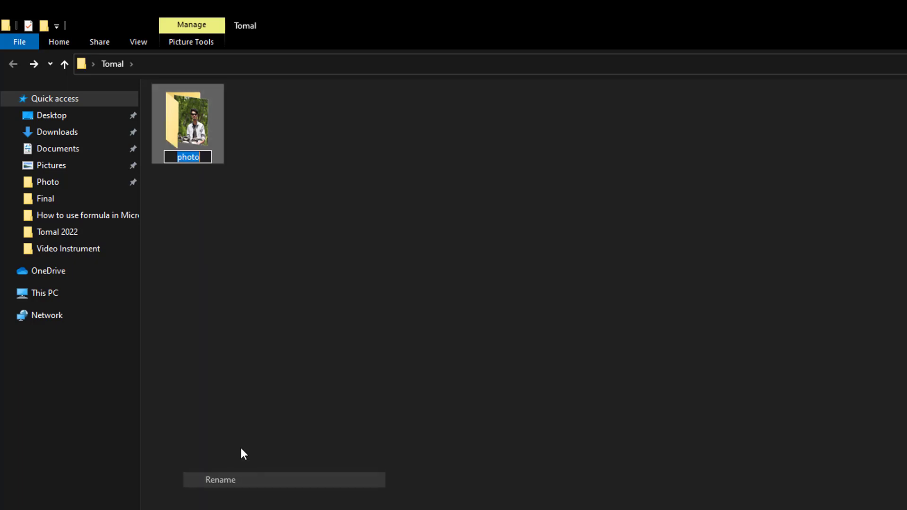
left_click(179, 157)
type("new")
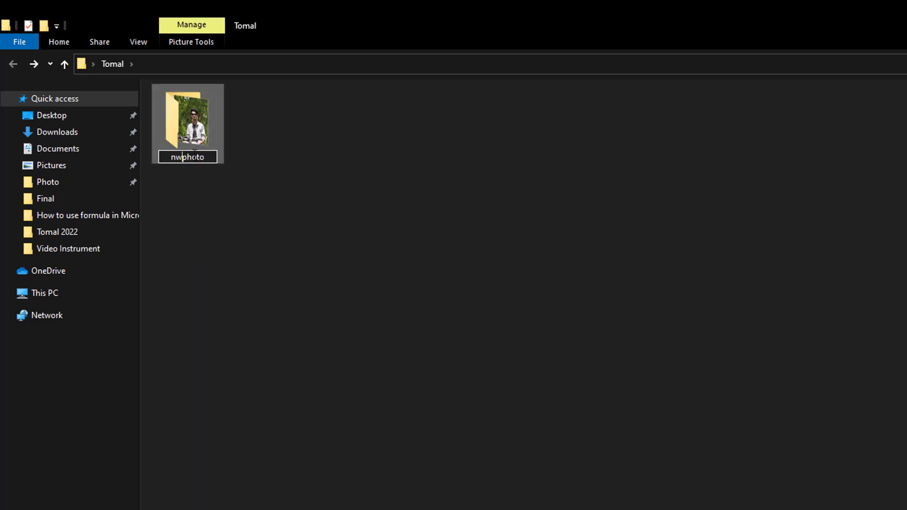
key("Return")
Refresh the view and copy the folder name 'new photo'
right_click(324, 141)
left_click(363, 198)
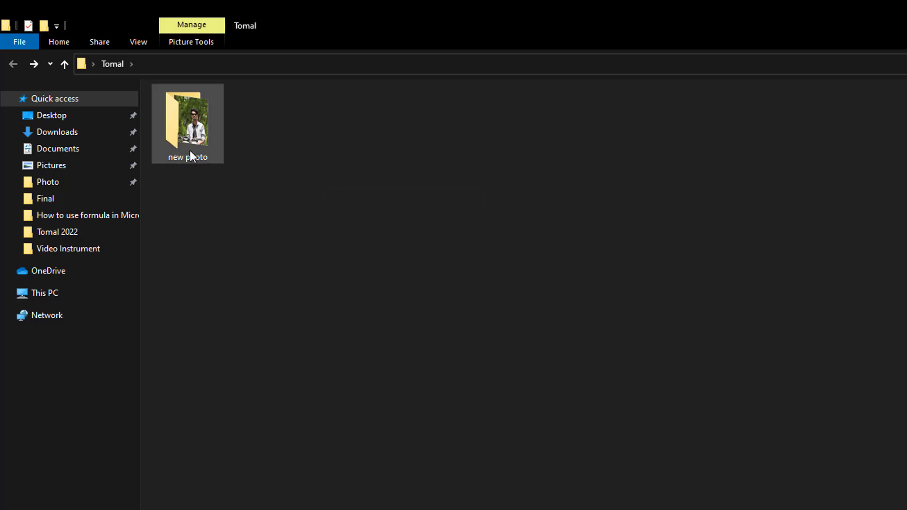
right_click(190, 151)
left_click(235, 435)
right_click(195, 156)
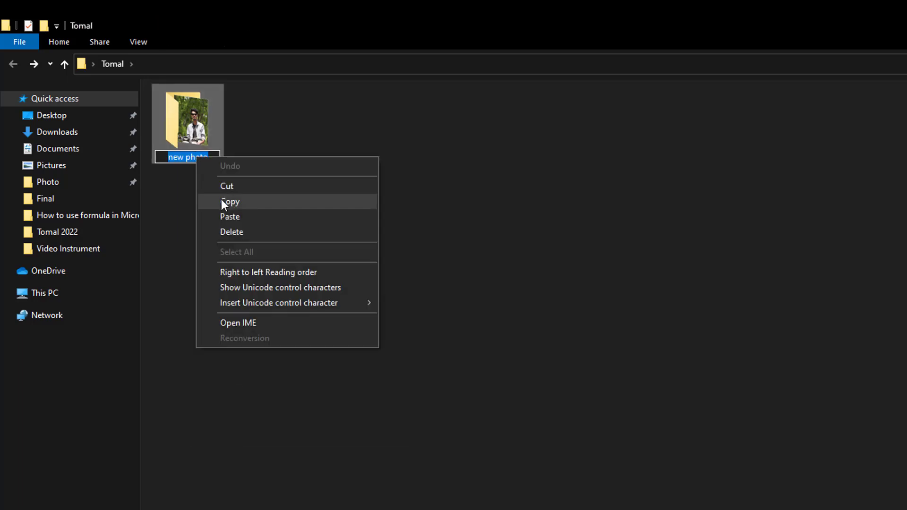
left_click(224, 200)
Open a Command Prompt in Tomal by entering cmd in the address bar
left_click(222, 65)
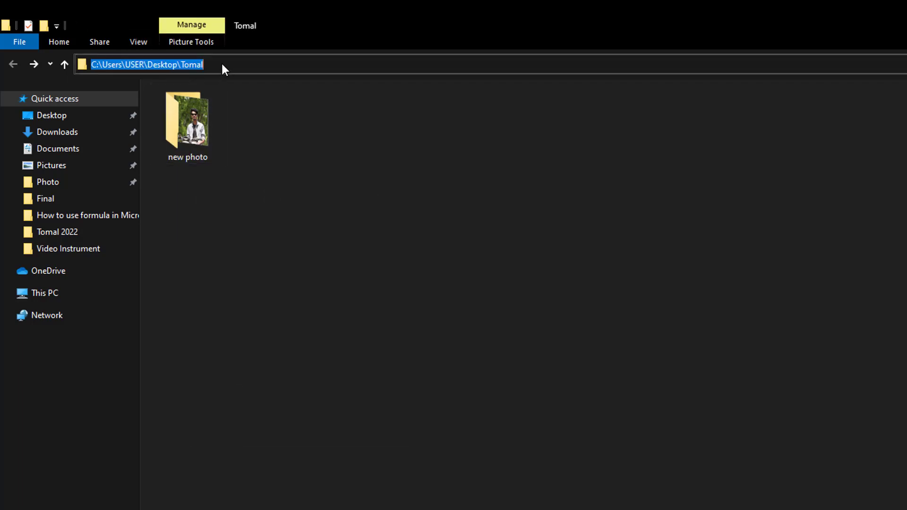
type("cmd")
key("Return")
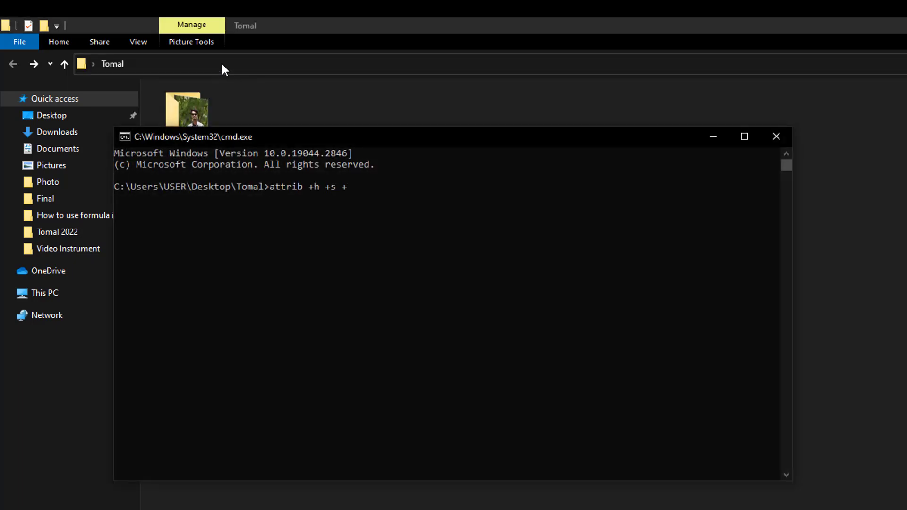
Run attrib +h +s +r new photo, which fails with 'Parameter format not correct', then close the console
type("attrib +h +s +r new photo")
left_click_drag(405, 142, 519, 175)
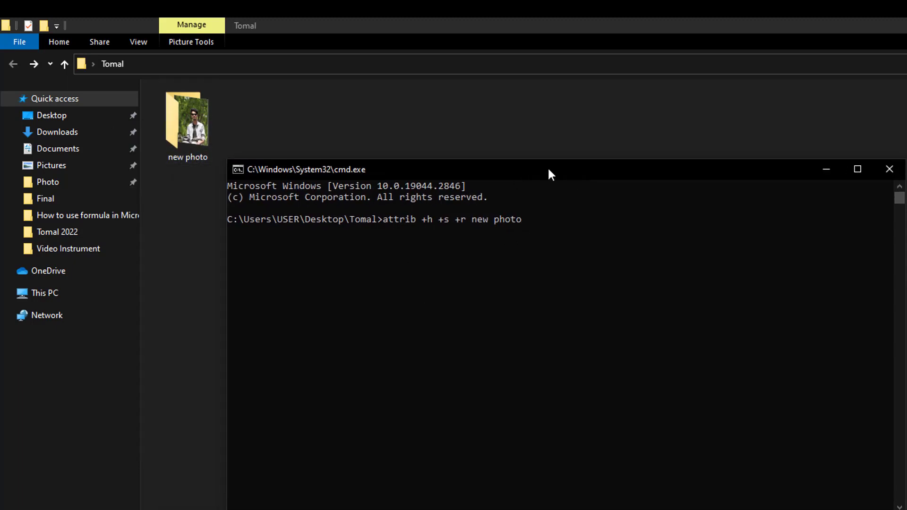
left_click_drag(549, 170, 565, 188)
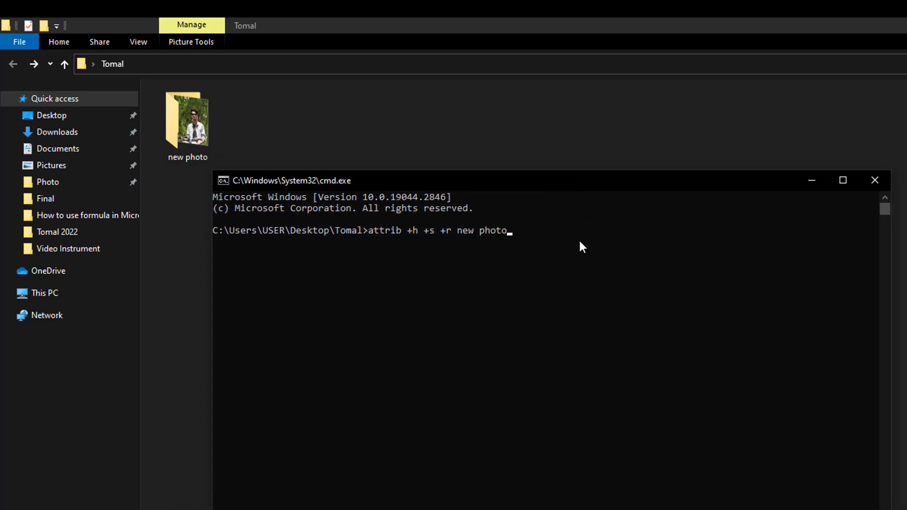
key("Return")
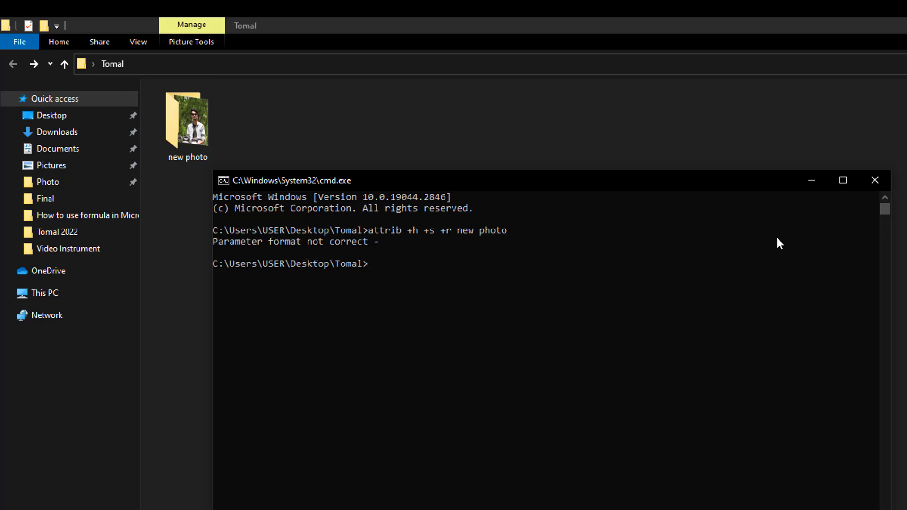
left_click(877, 181)
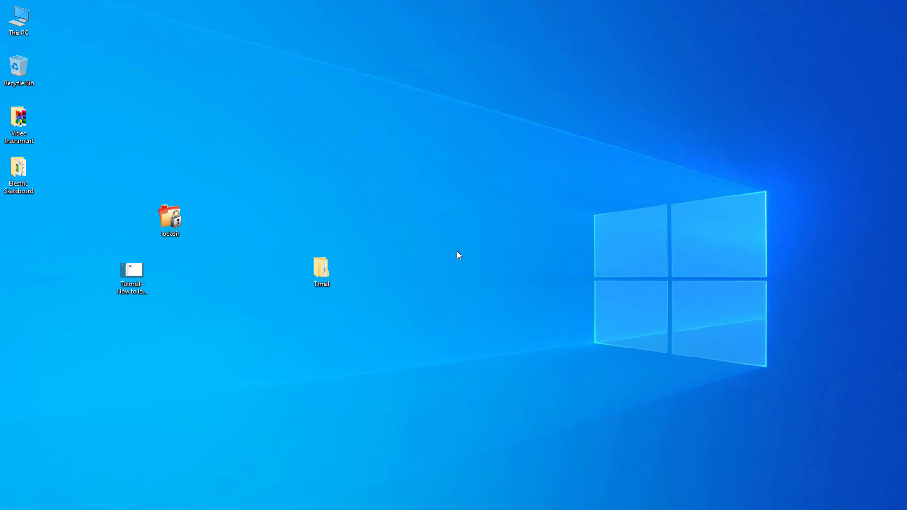
right_click(321, 274)
left_click(350, 143)
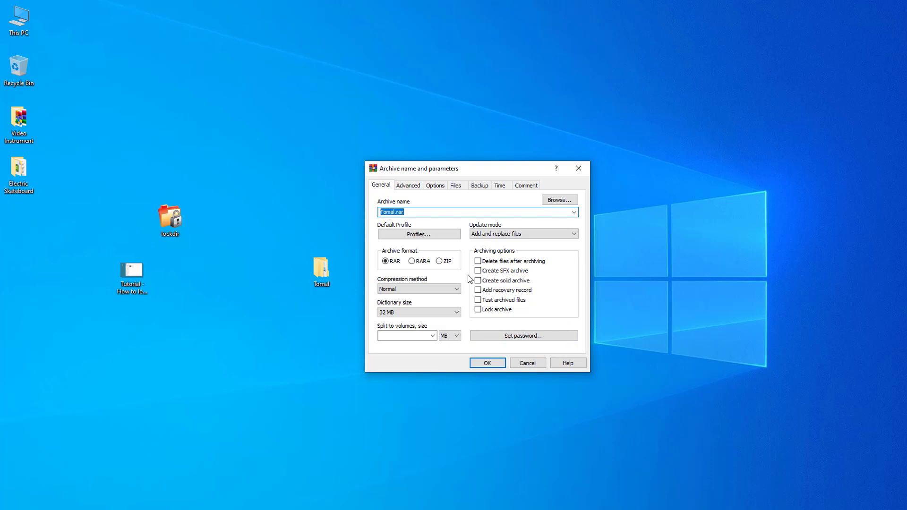
left_click(580, 169)
Deselect the Tomal folder and refresh the desktop twice from its right-click menu
left_click(441, 254)
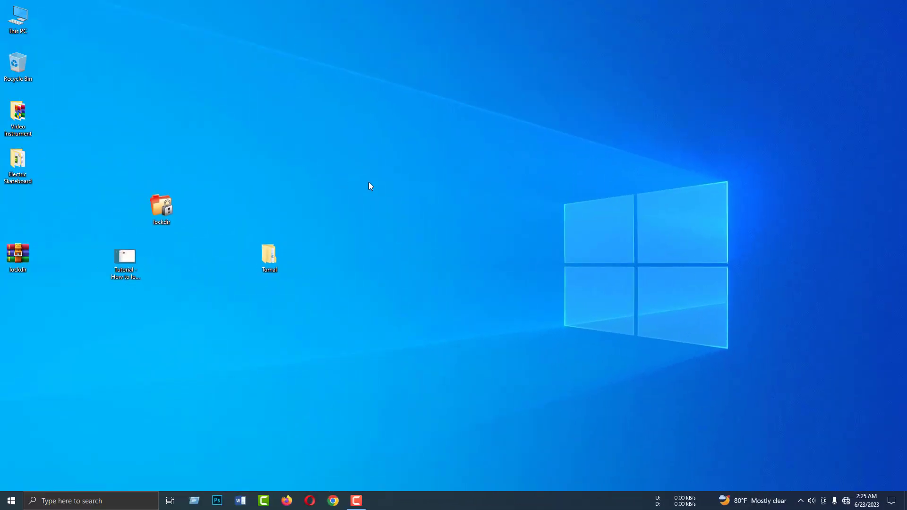
right_click(331, 160)
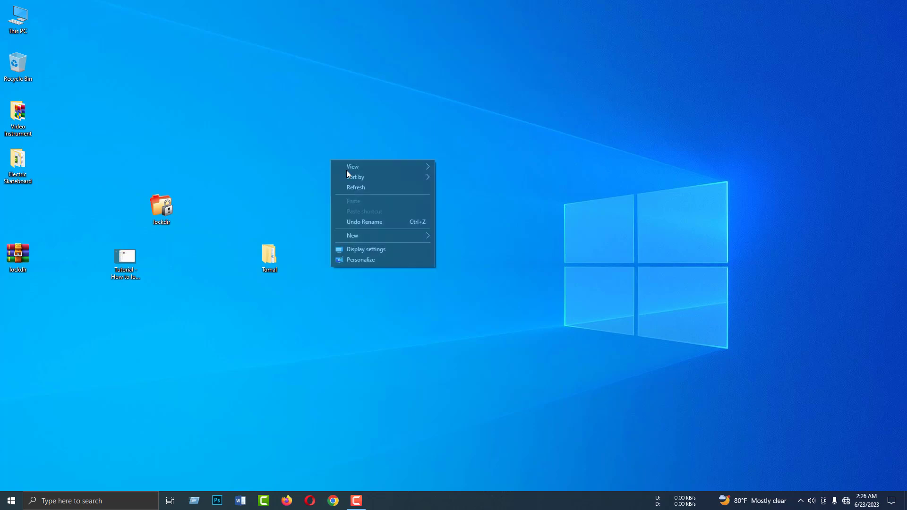
left_click(419, 189)
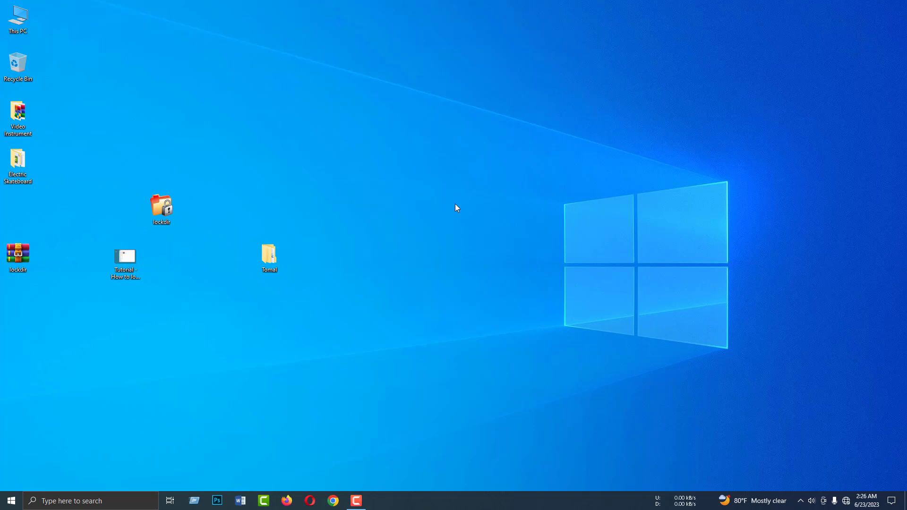
right_click(339, 156)
left_click(358, 183)
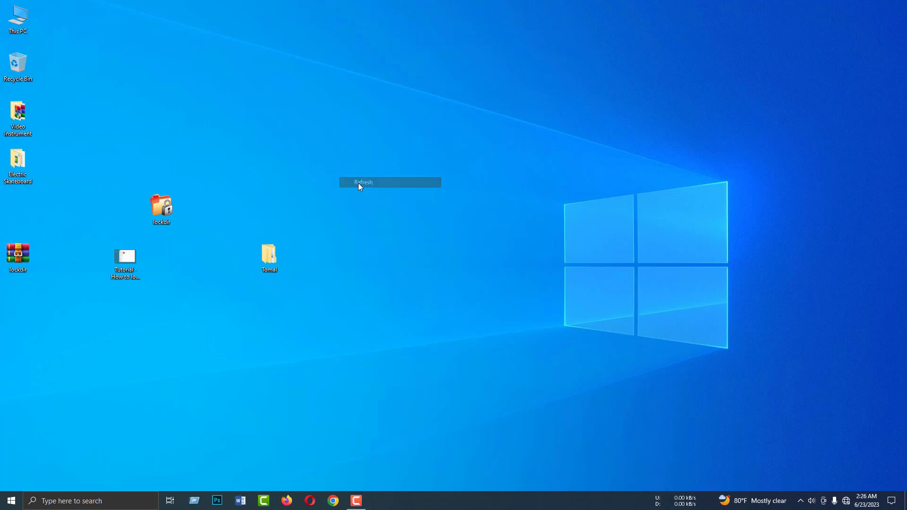